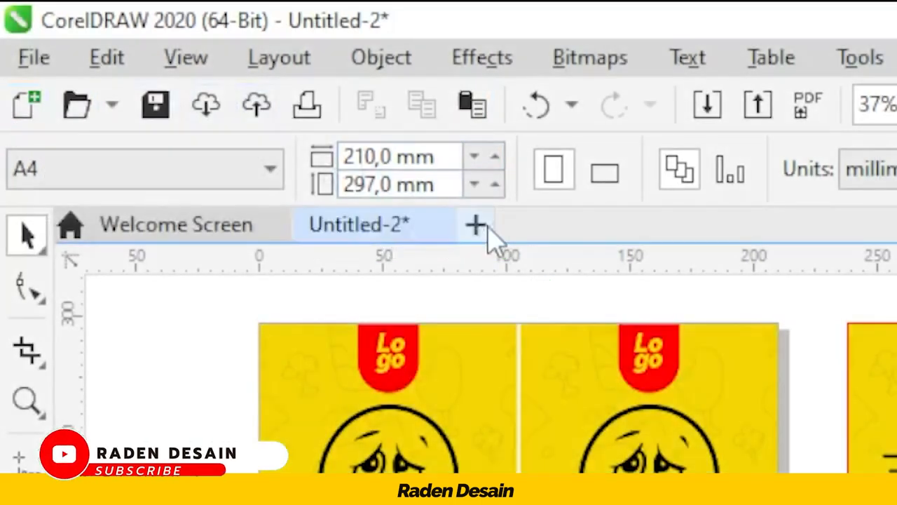
pyautogui.click(35, 59)
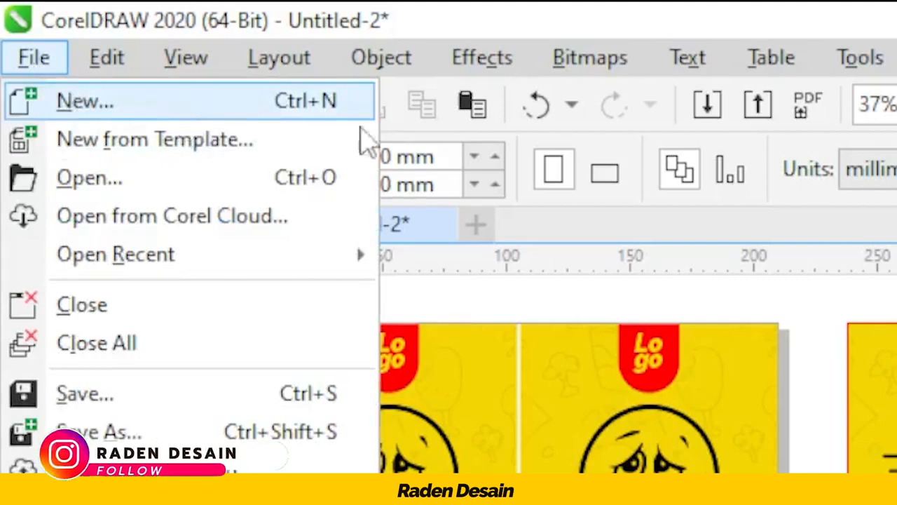
pyautogui.press('Escape')
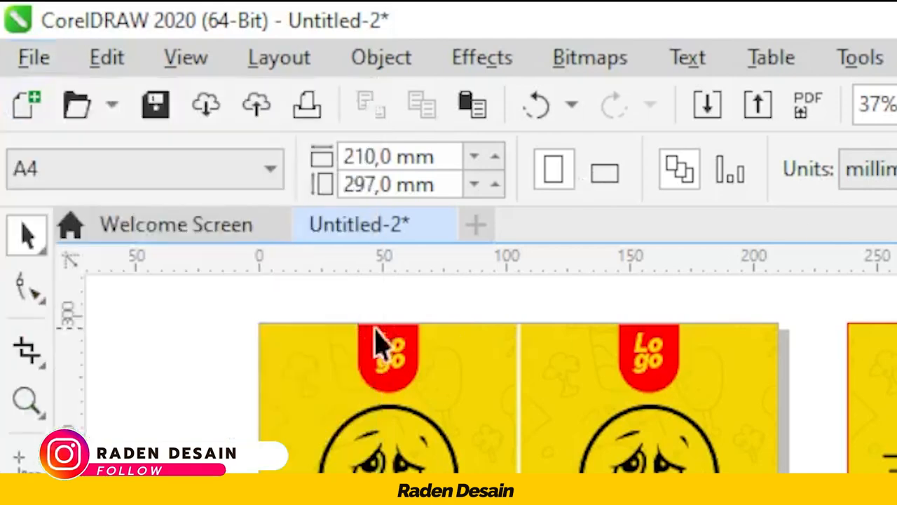
pyautogui.click(26, 104)
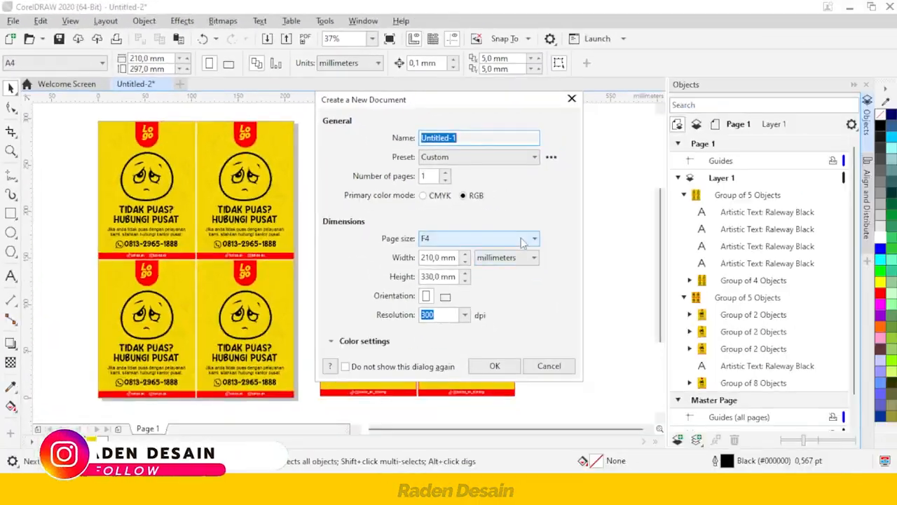
pyautogui.click(572, 99)
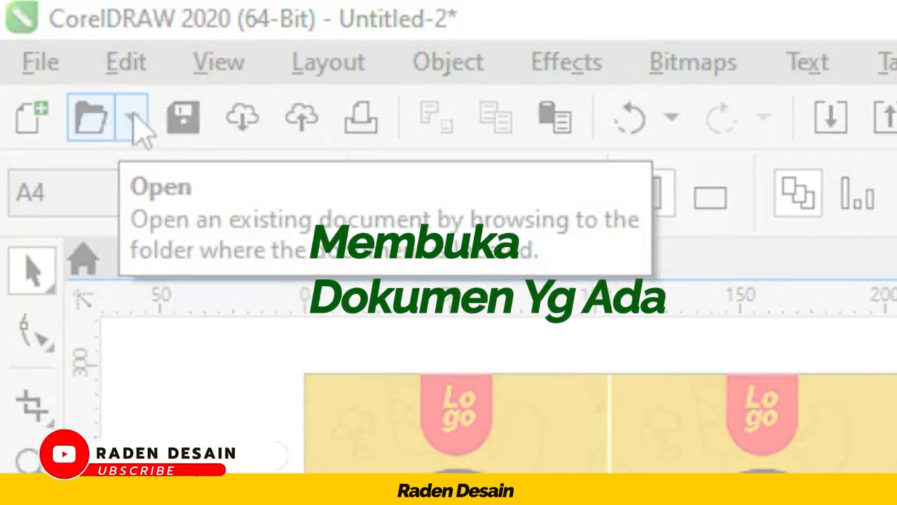
# - Open the recently used document Biodata 2.cdr
pyautogui.click(136, 127)
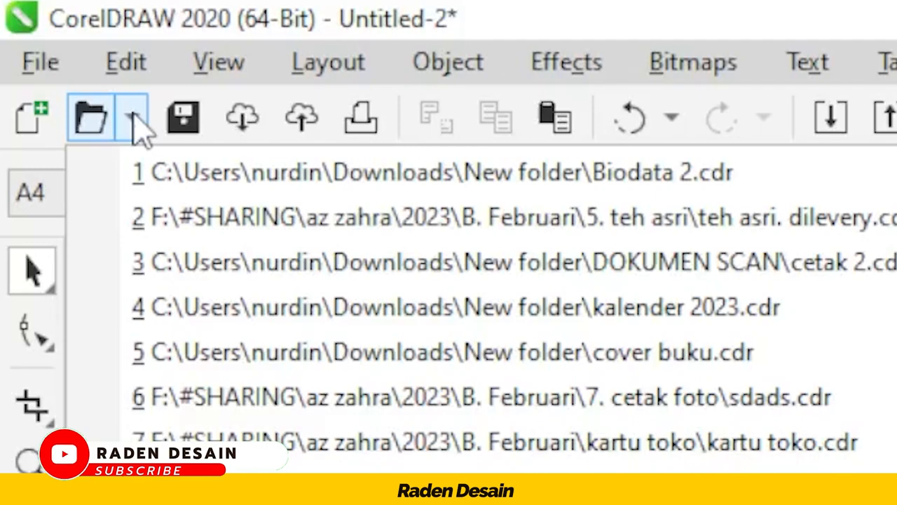
pyautogui.click(133, 116)
pyautogui.click(137, 121)
pyautogui.click(136, 121)
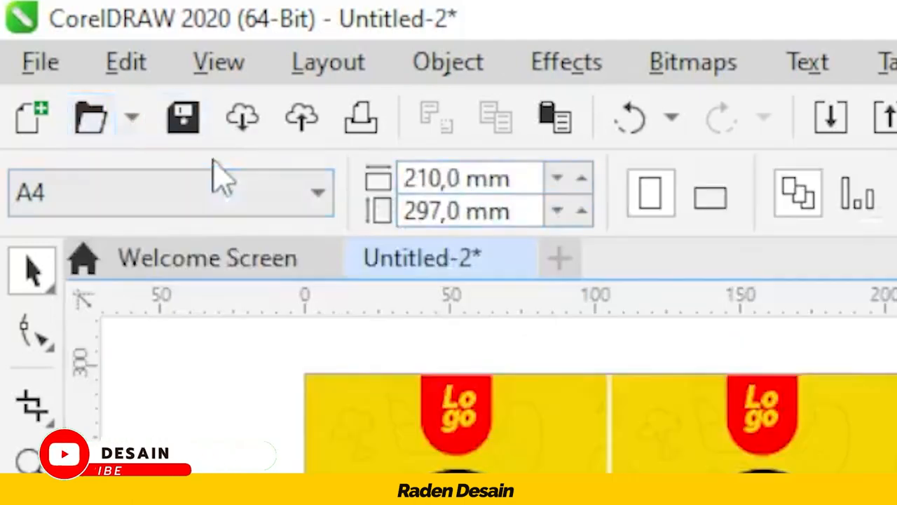
pyautogui.click(132, 121)
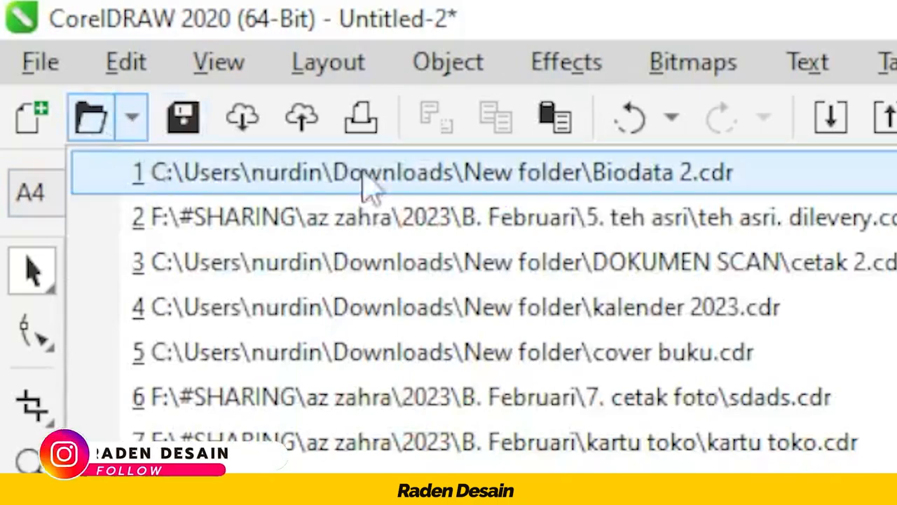
pyautogui.click(595, 175)
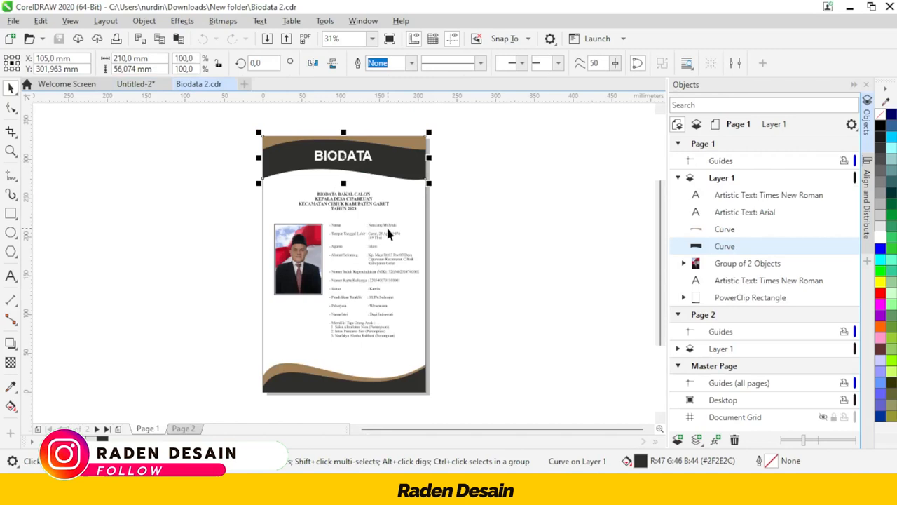
# - Clear the object selection in Biodata 2.cdr and switch back to the Untitled-2 document
pyautogui.click(389, 234)
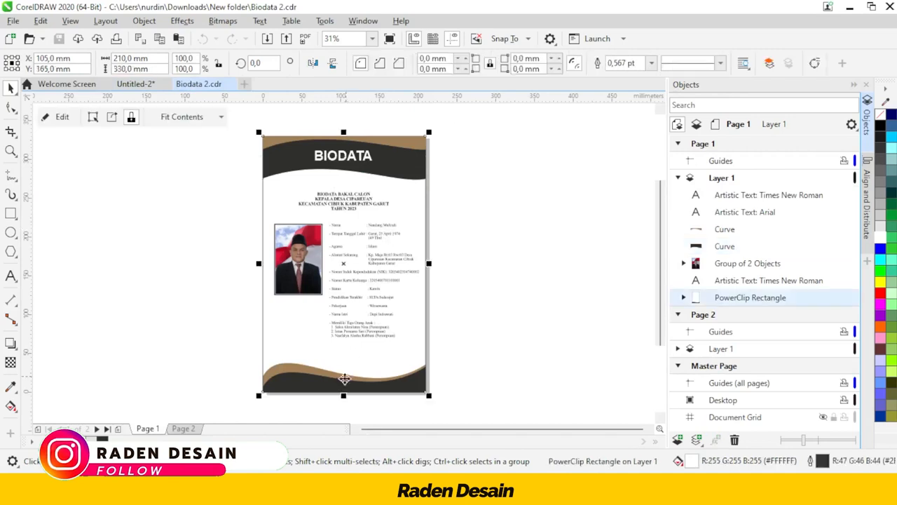
pyautogui.click(338, 387)
pyautogui.click(448, 324)
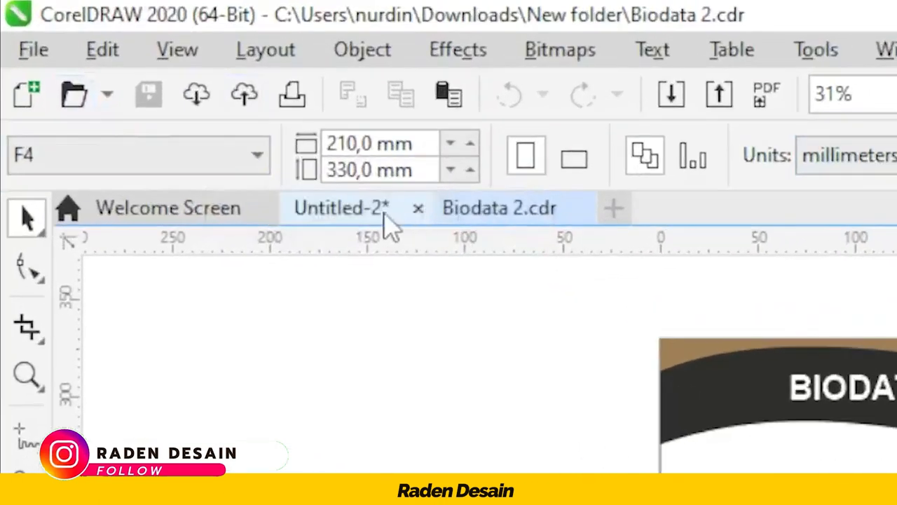
pyautogui.click(329, 185)
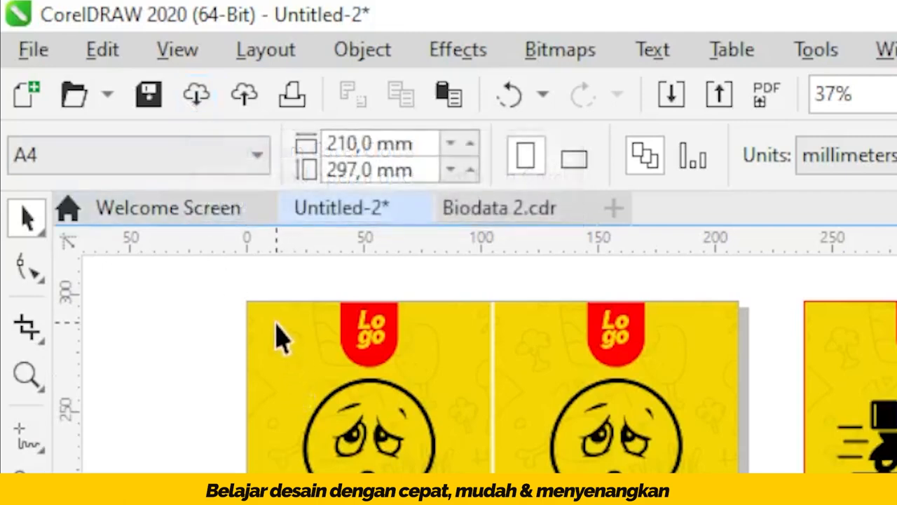
pyautogui.click(205, 111)
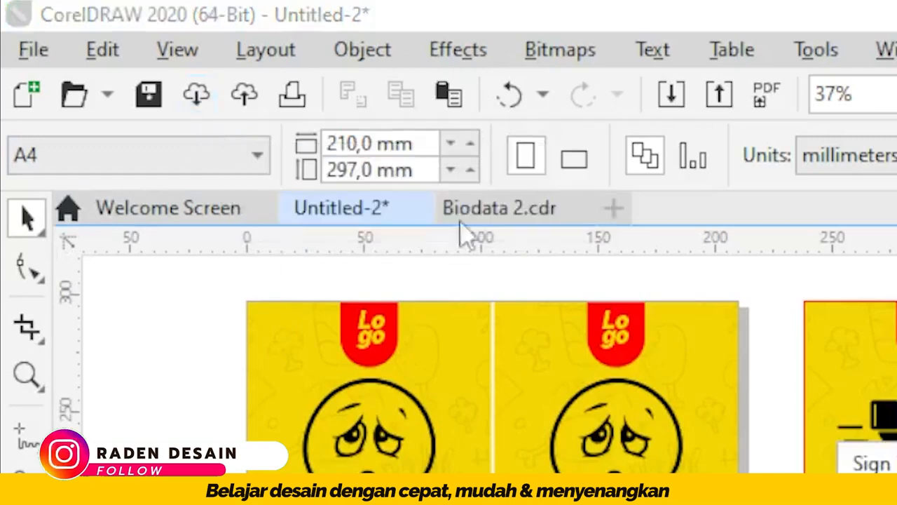
pyautogui.press('Escape')
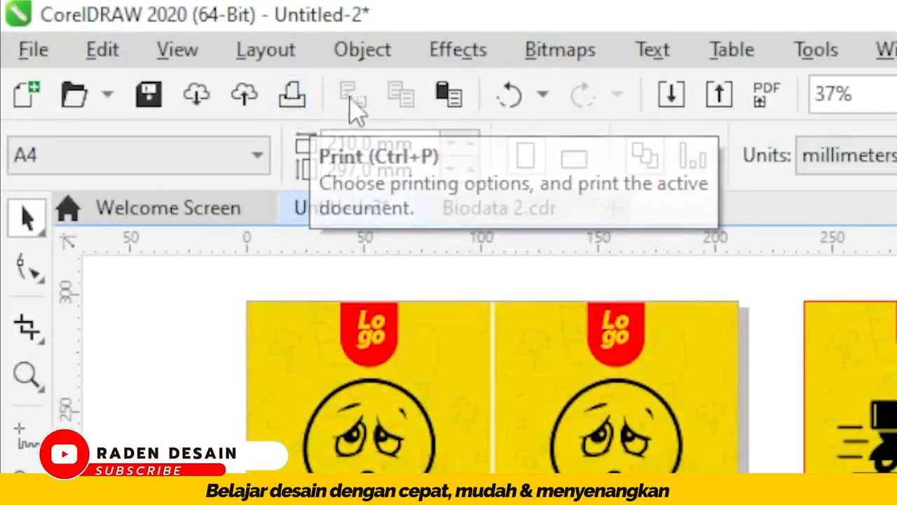
pyautogui.hotkey('ctrl', 'a')
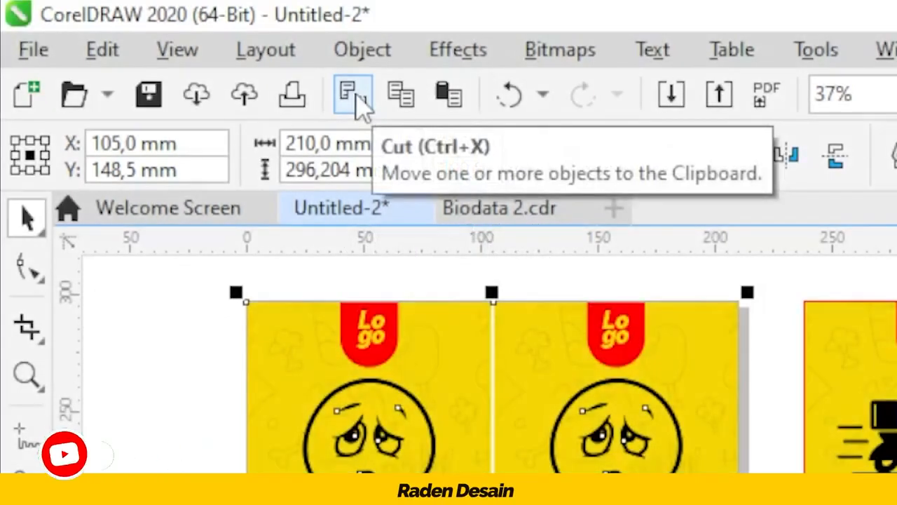
pyautogui.rightClick(391, 421)
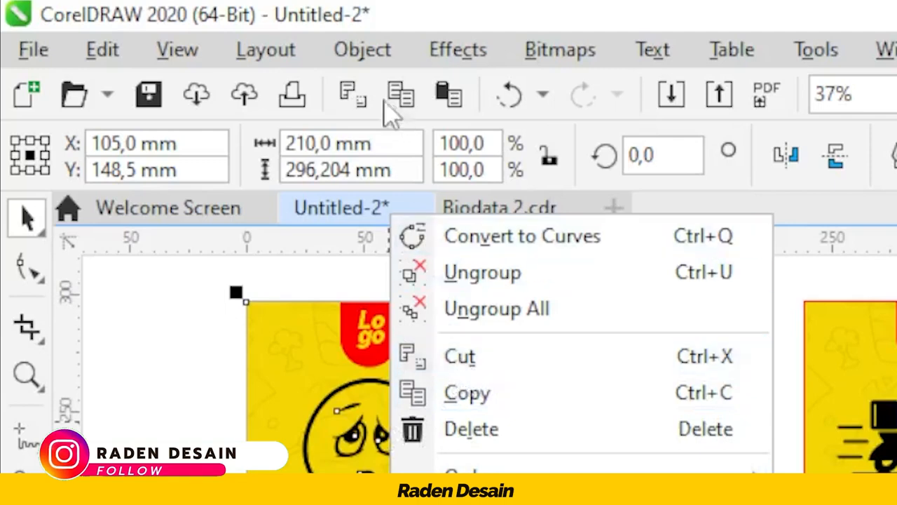
pyautogui.click(332, 421)
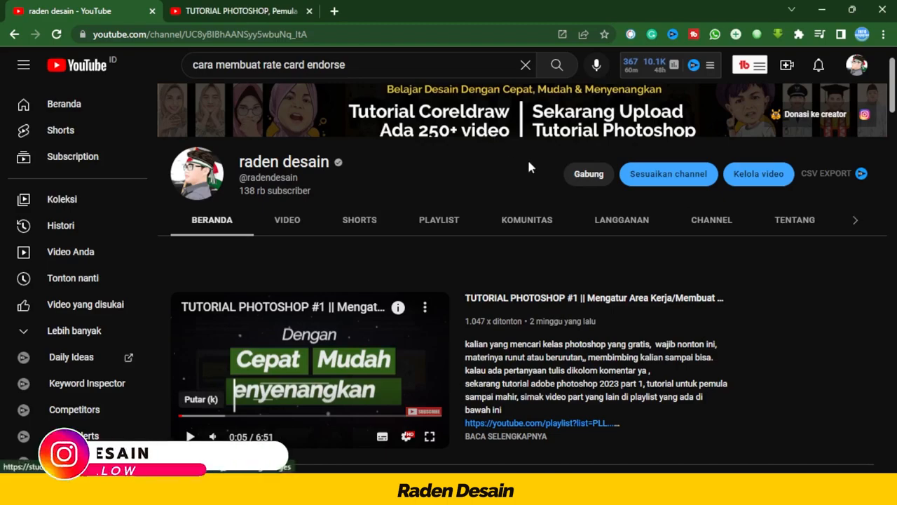
pyautogui.scroll(-4, 533, 210)
pyautogui.scroll(4, 554, 207)
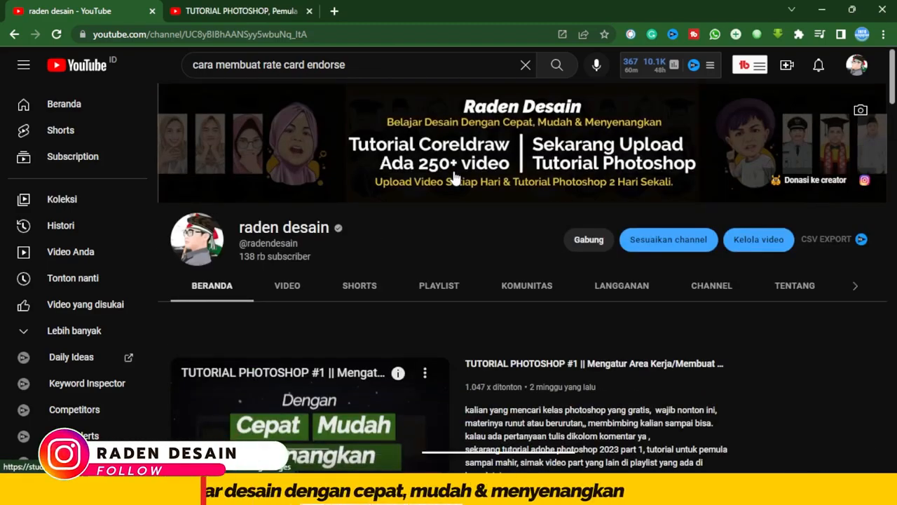
pyautogui.scroll(-10, 454, 180)
pyautogui.scroll(10, 507, 283)
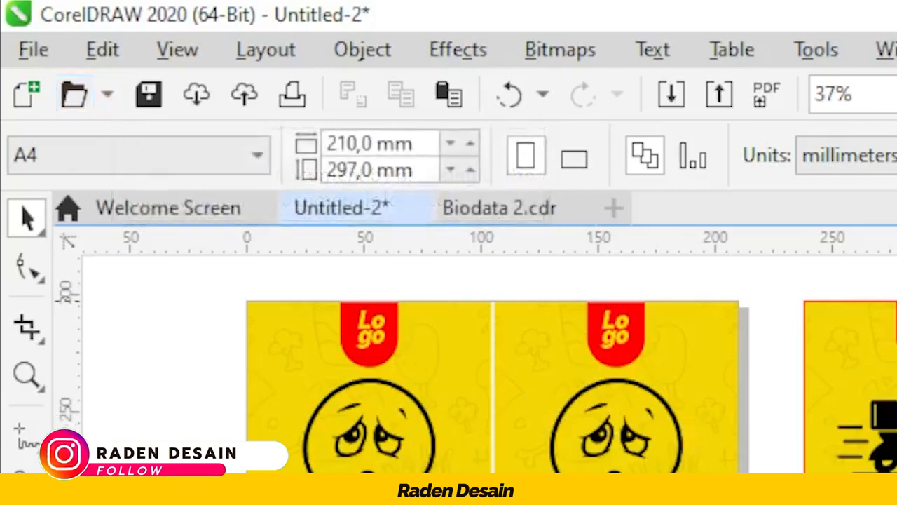
# - Import the portrait JPG from the foto hijab folder, placing it beside the delivery posters at about 137 × 205 mm
pyautogui.click(674, 106)
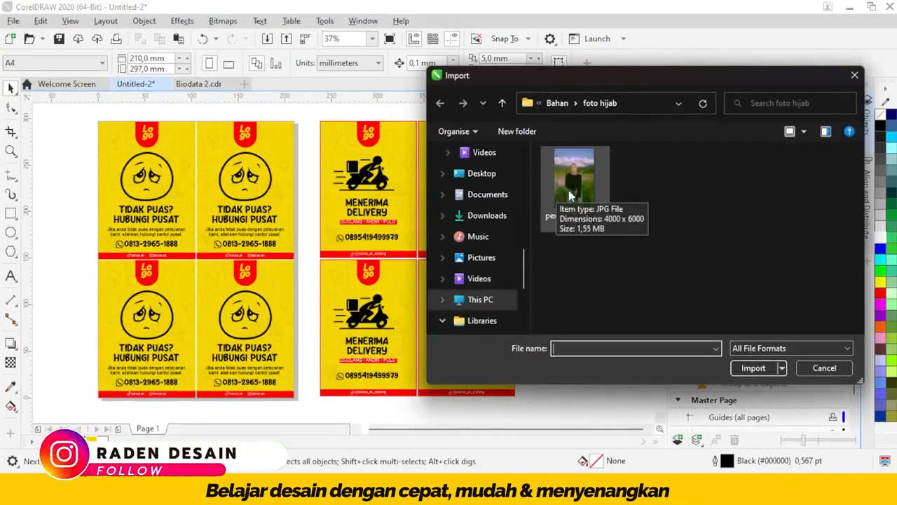
pyautogui.doubleClick(577, 184)
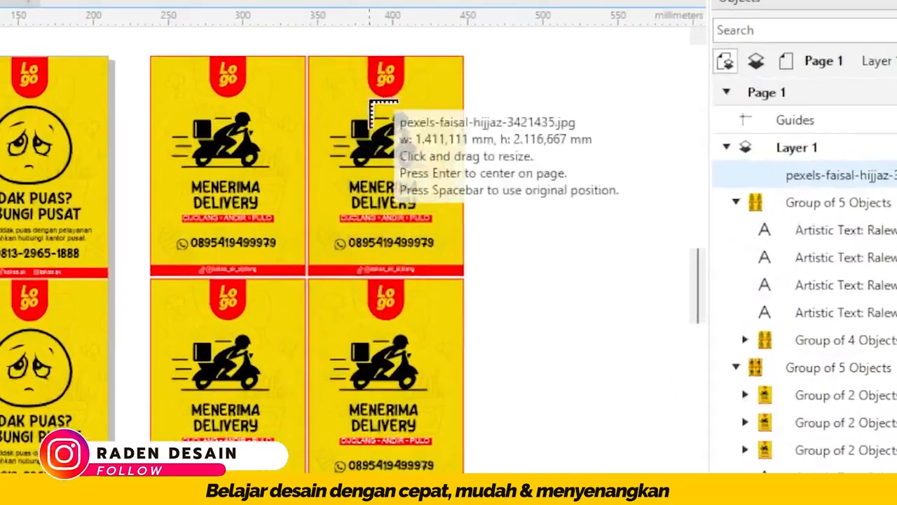
pyautogui.moveTo(478, 57); pyautogui.dragTo(578, 257)
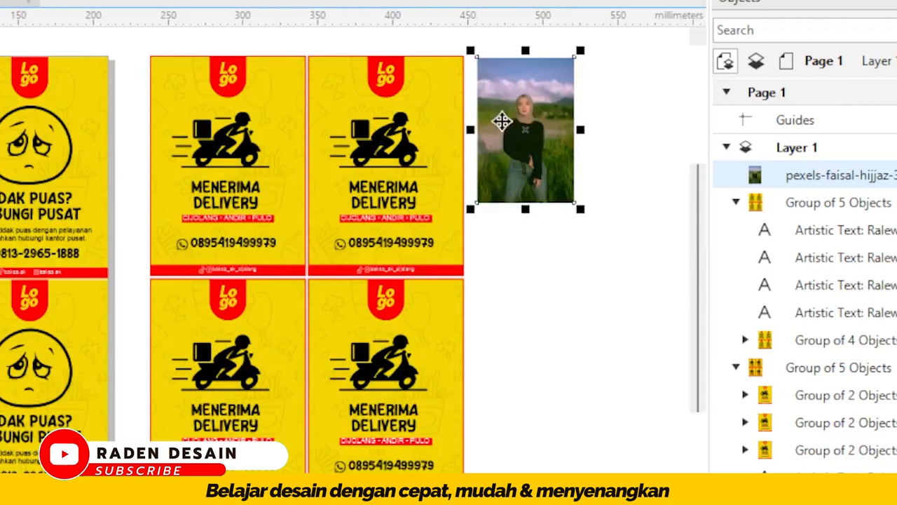
pyautogui.scroll(-3, 490, 152)
pyautogui.moveTo(537, 185); pyautogui.dragTo(614, 266)
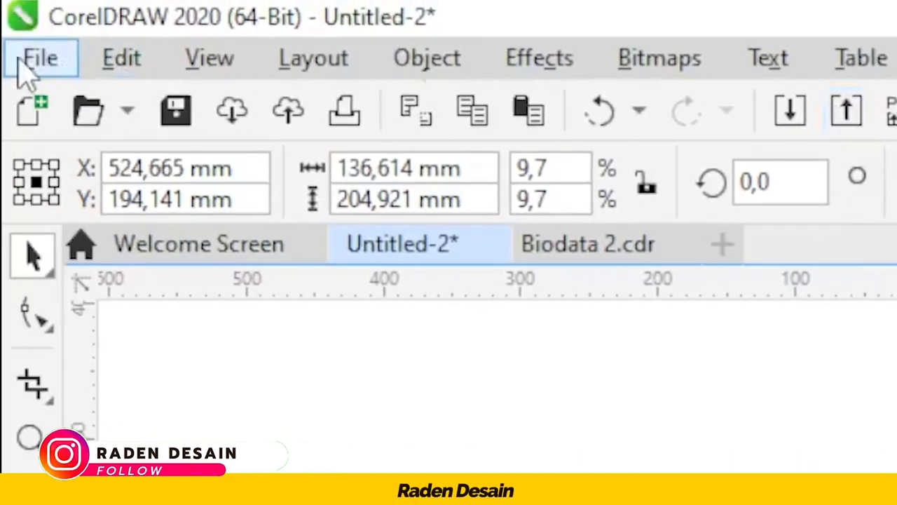
pyautogui.click(30, 57)
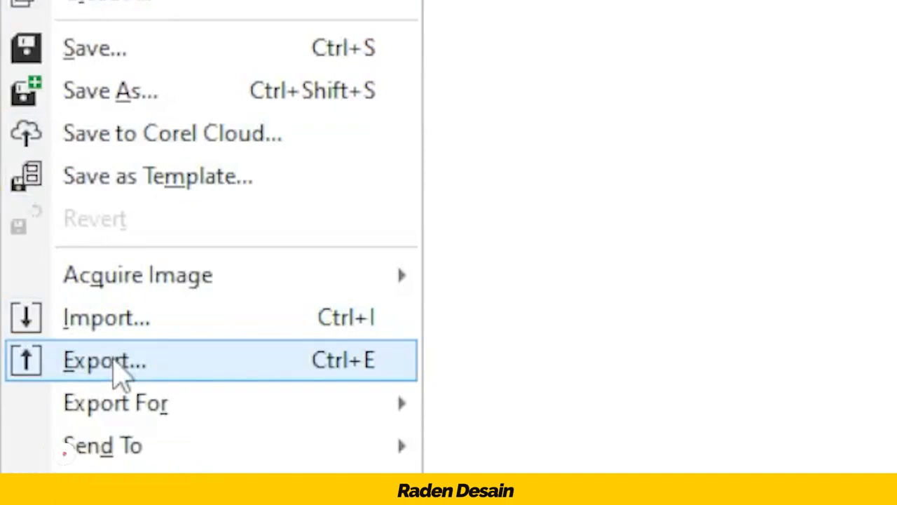
pyautogui.click(116, 371)
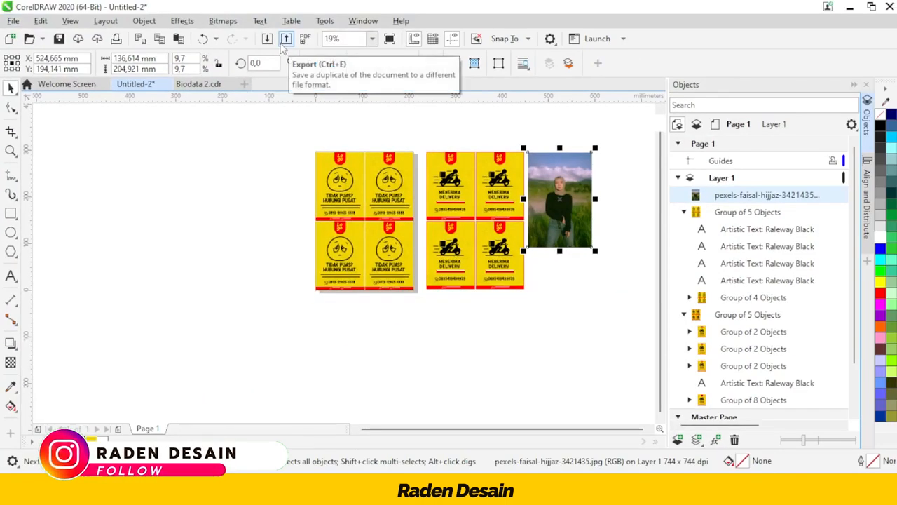
# - Ungroup the set of four MENERIMA DELIVERY posters and select all objects of its upper-left poster
pyautogui.click(465, 173)
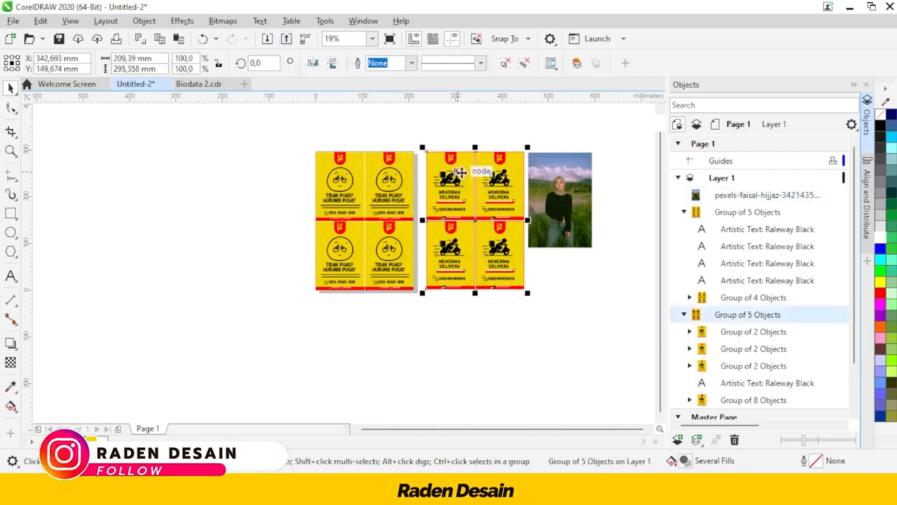
pyautogui.scroll(2, 460, 174)
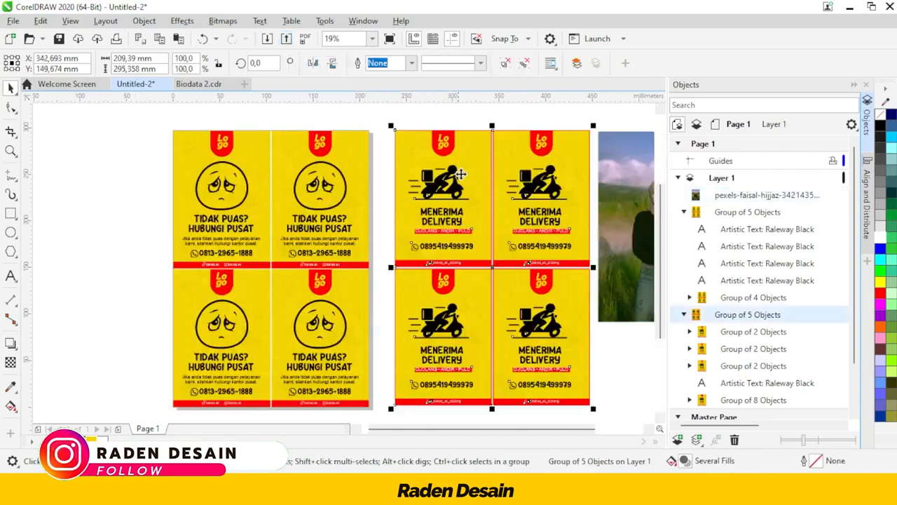
pyautogui.hotkey('ctrl', 'u')
pyautogui.click(461, 128)
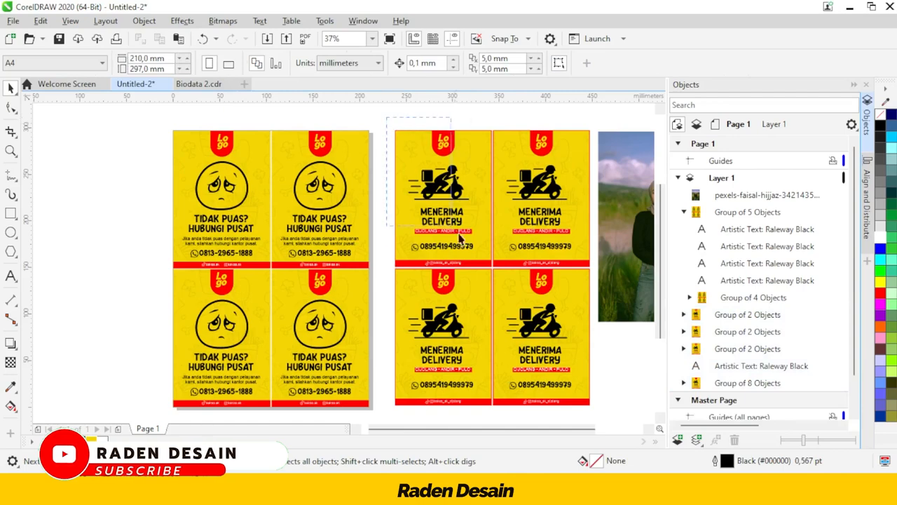
pyautogui.moveTo(387, 118); pyautogui.dragTo(496, 272)
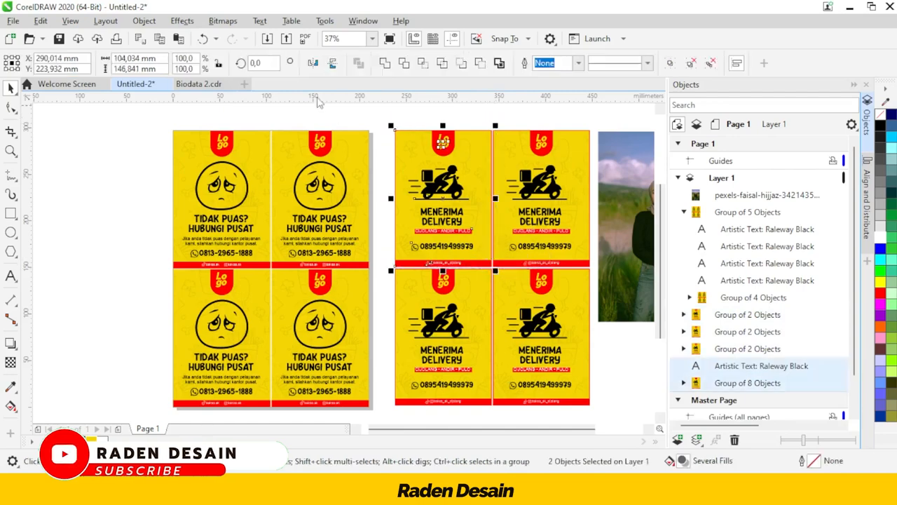
pyautogui.click(287, 41)
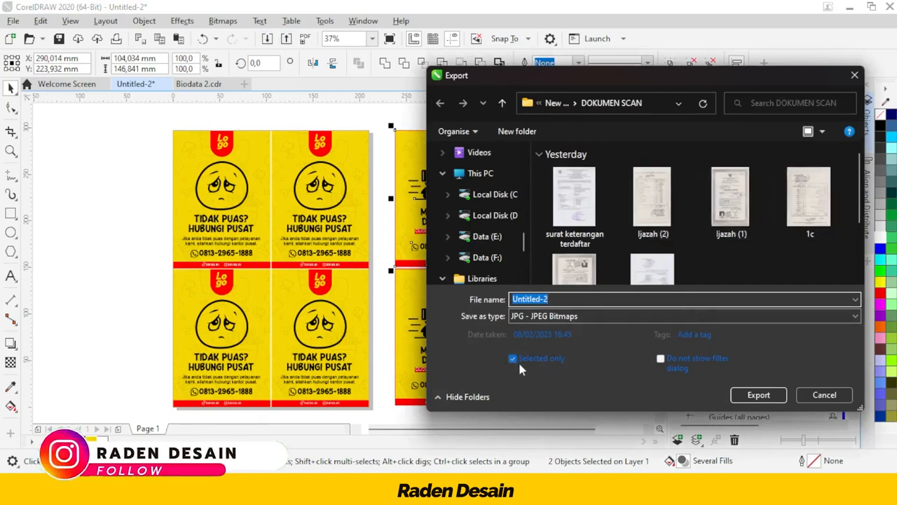
pyautogui.moveTo(514, 76); pyautogui.dragTo(132, 137)
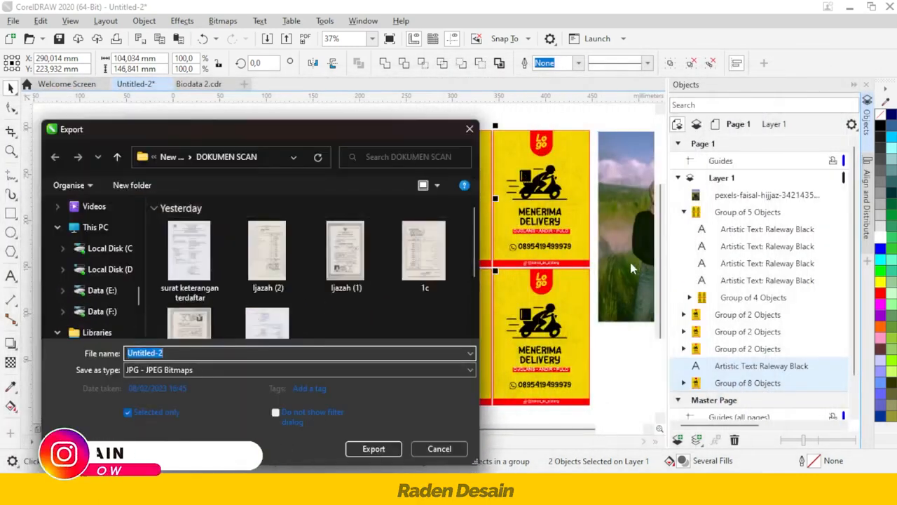
pyautogui.moveTo(419, 134); pyautogui.dragTo(459, 150)
pyautogui.click(504, 145)
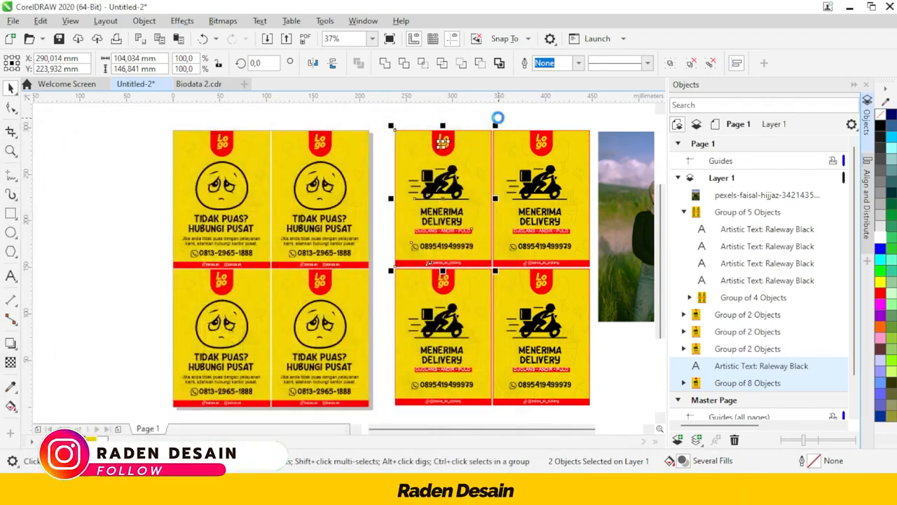
pyautogui.click(459, 112)
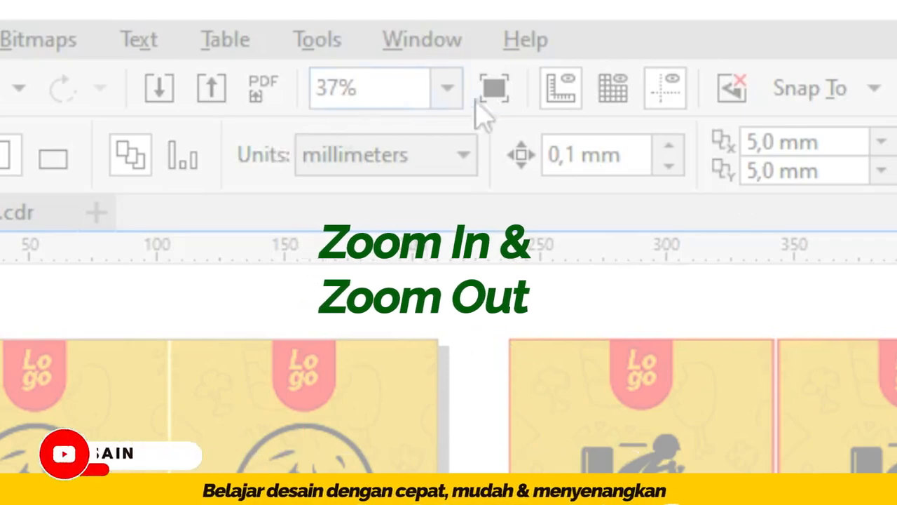
# - Set the zoom level to 2%, and zoom to fit all the poster artwork and the portrait in the window
pyautogui.click(449, 91)
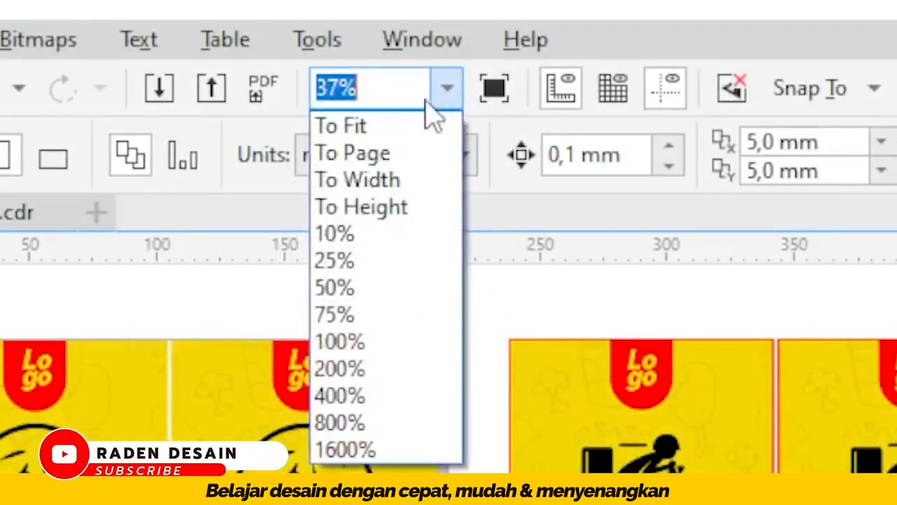
pyautogui.write('2')
pyautogui.press('Return')
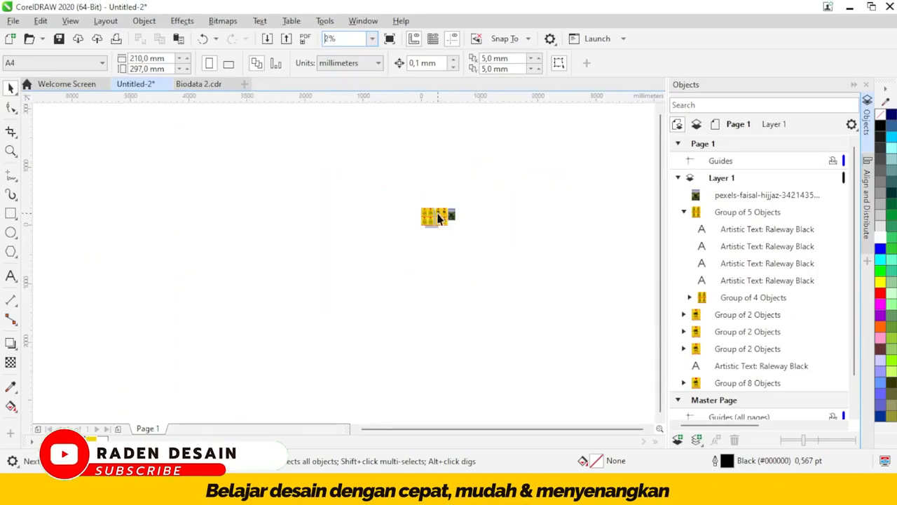
pyautogui.click(371, 40)
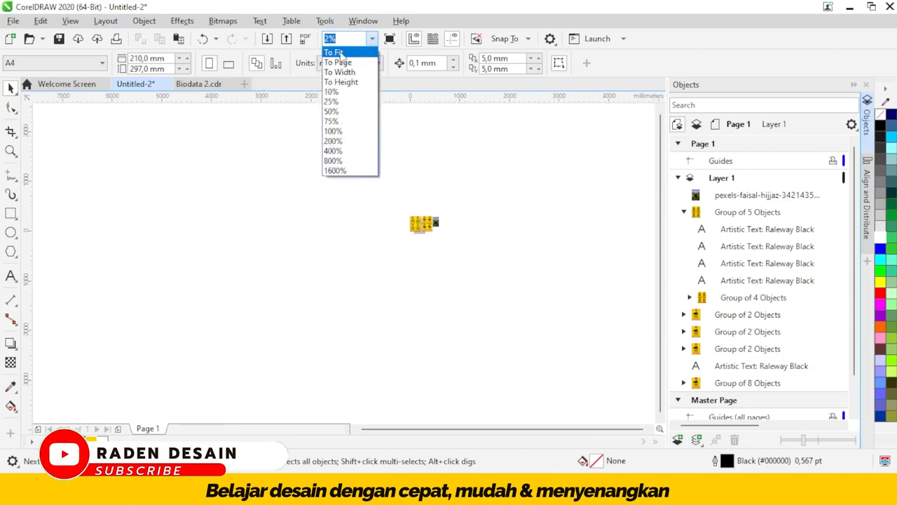
pyautogui.click(340, 53)
pyautogui.click(372, 39)
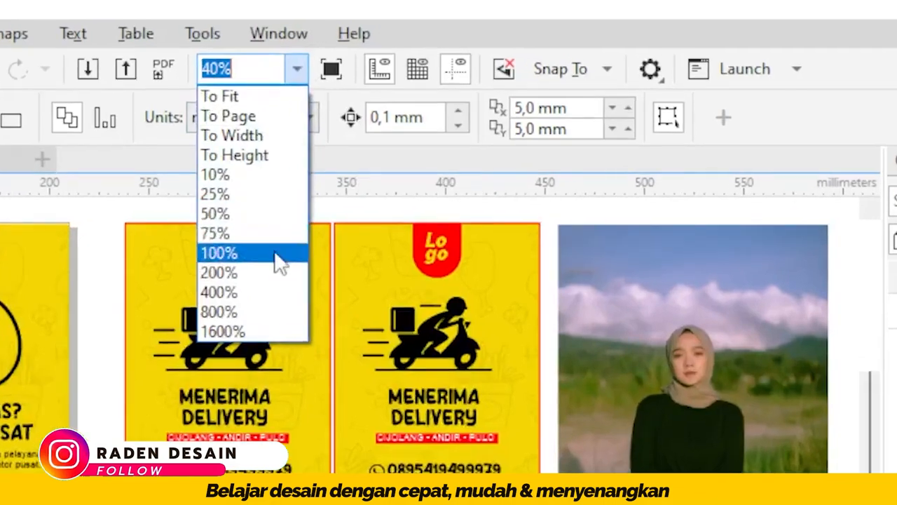
pyautogui.click(369, 211)
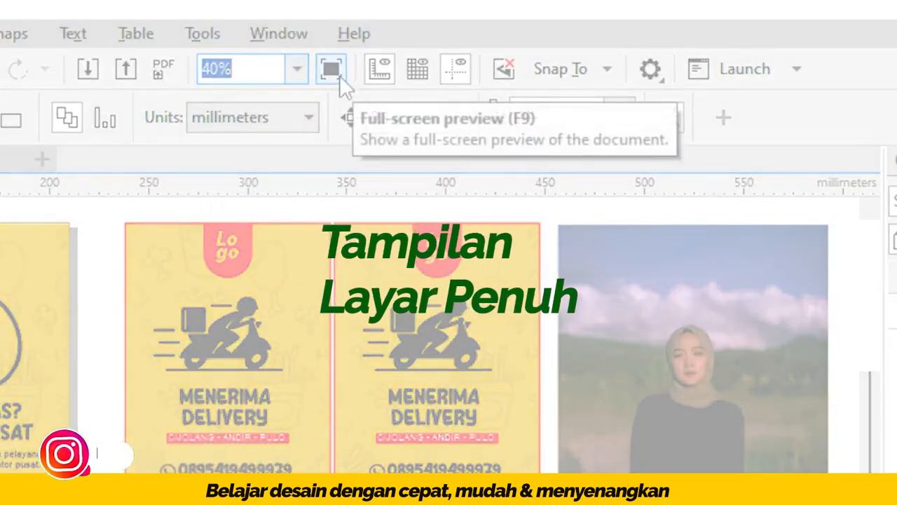
# - View the posters and portrait in a full-screen preview, return to the normal workspace and clear the object selection
pyautogui.click(343, 354)
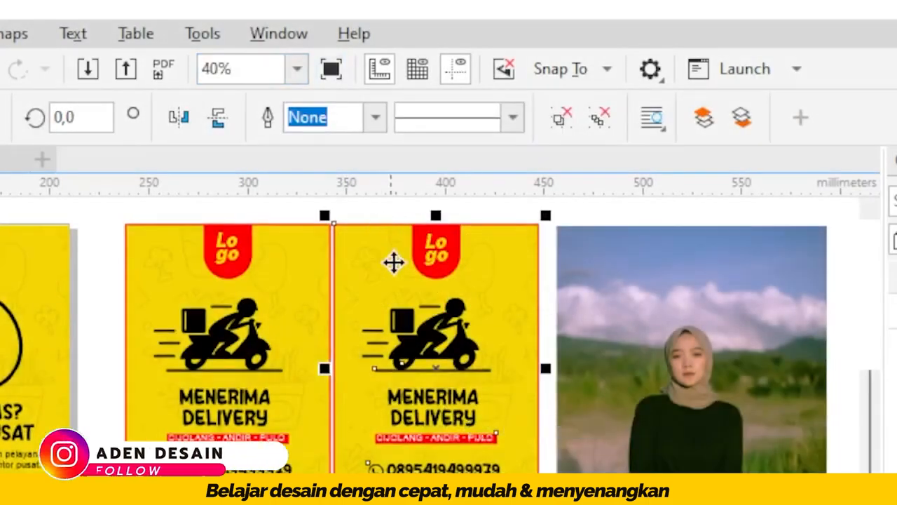
pyautogui.click(334, 70)
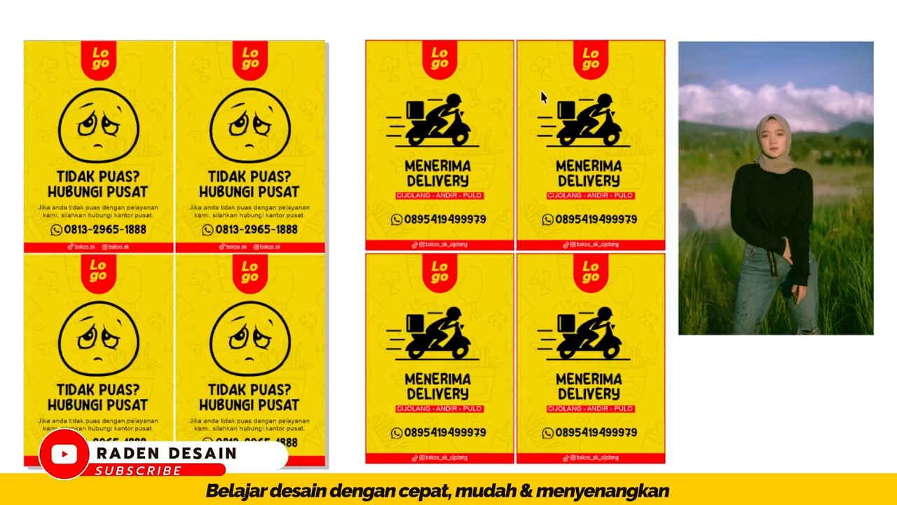
pyautogui.press('Escape')
pyautogui.click(494, 110)
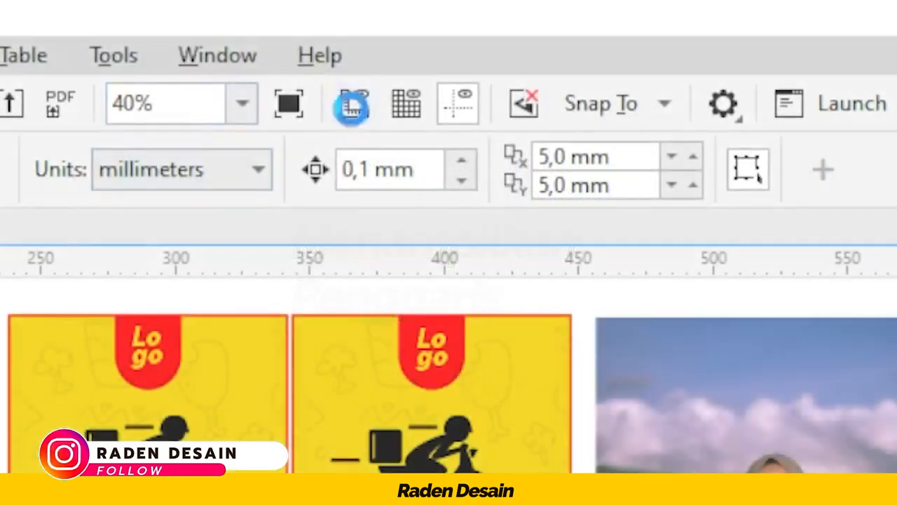
# - Toggle the rulers off and on, and place a horizontal guideline plus vertical ones at about 245 and 334 mm inside the first delivery poster
pyautogui.click(355, 106)
pyautogui.click(352, 112)
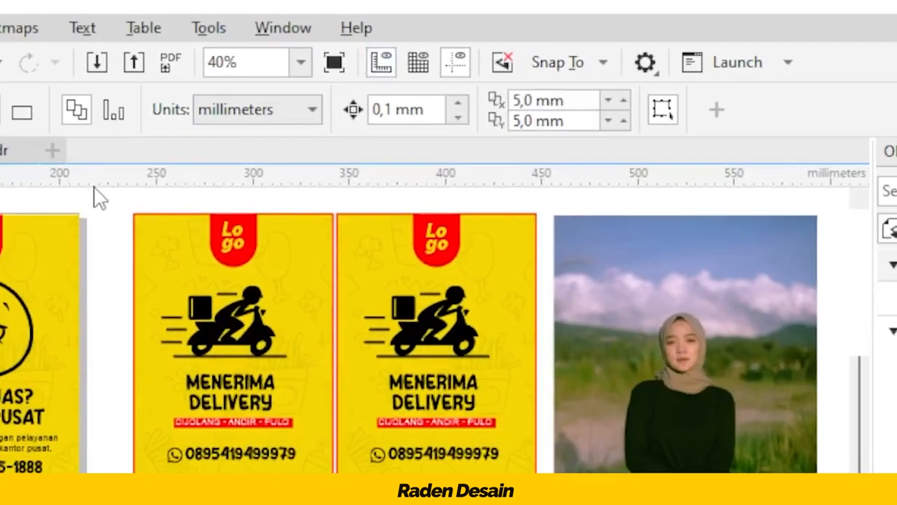
pyautogui.moveTo(98, 198); pyautogui.dragTo(188, 241)
pyautogui.moveTo(291, 229); pyautogui.dragTo(303, 225)
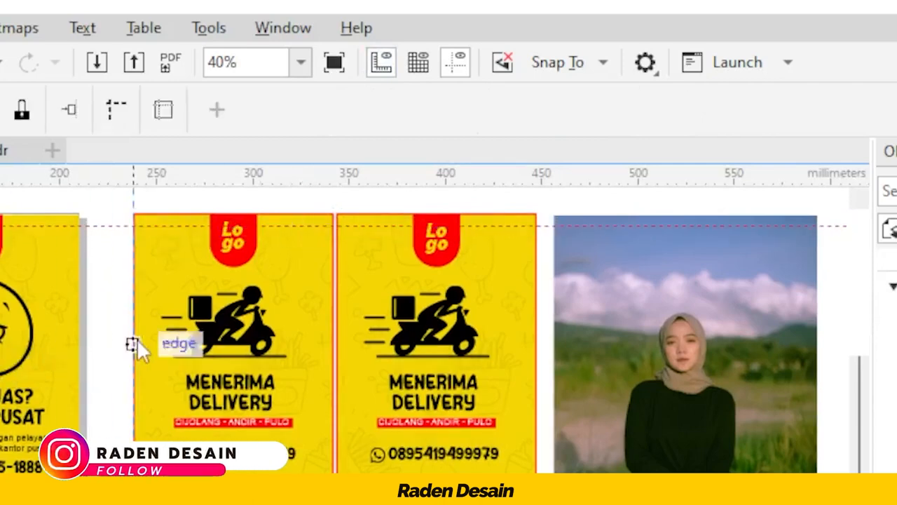
pyautogui.moveTo(142, 235); pyautogui.dragTo(148, 234)
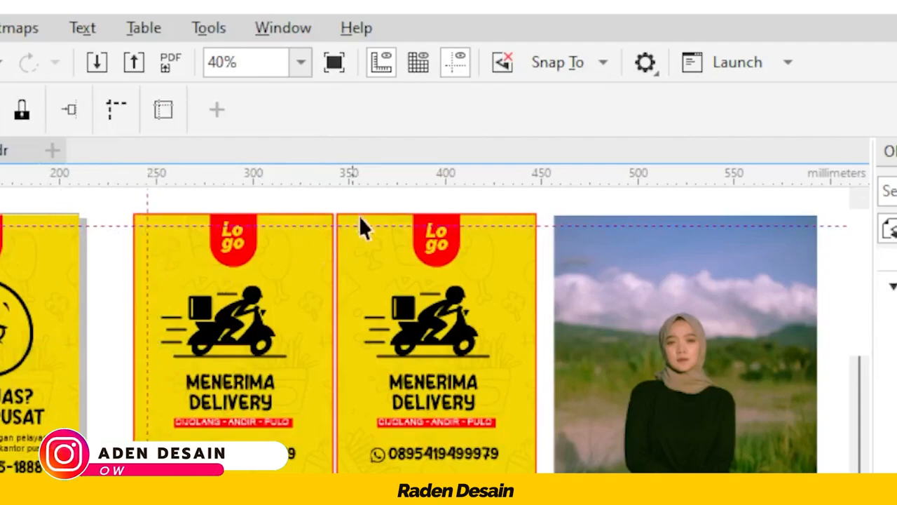
pyautogui.moveTo(319, 315); pyautogui.dragTo(322, 315)
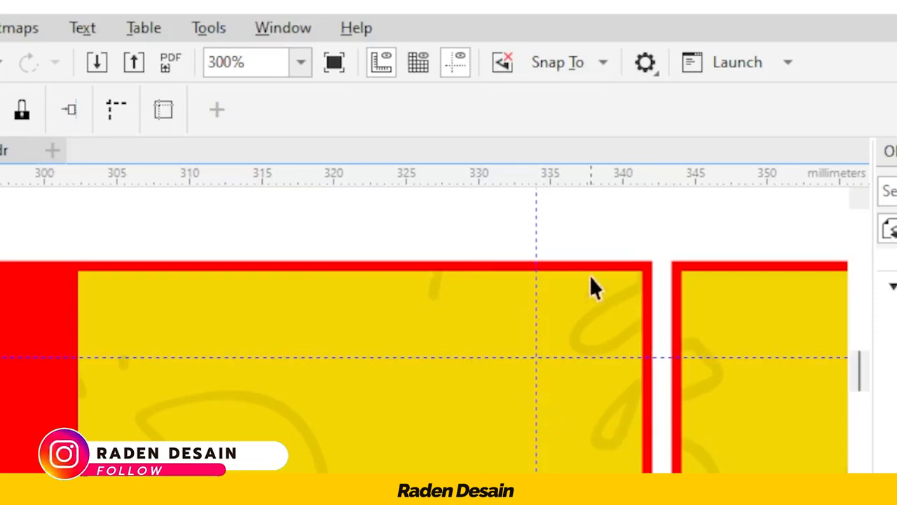
pyautogui.scroll(-4, 591, 276)
pyautogui.scroll(2, 586, 309)
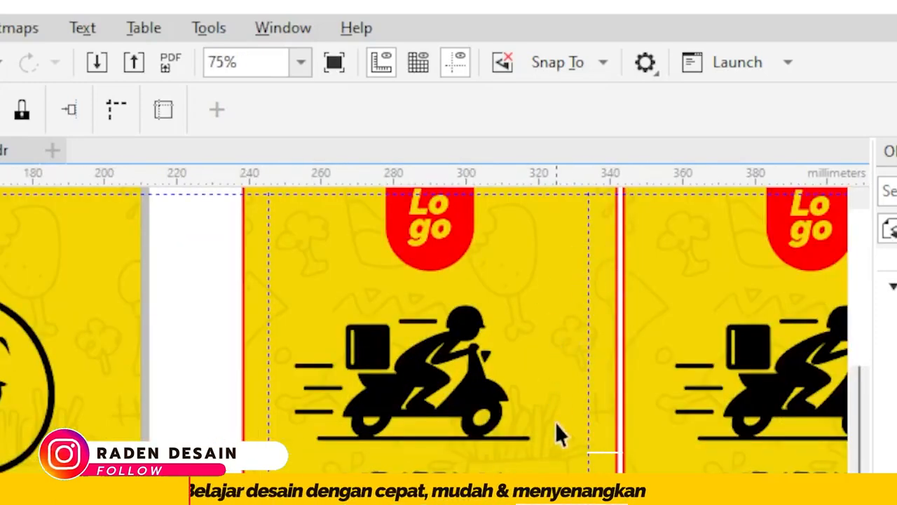
pyautogui.scroll(-1, 561, 327)
pyautogui.scroll(1, 464, 266)
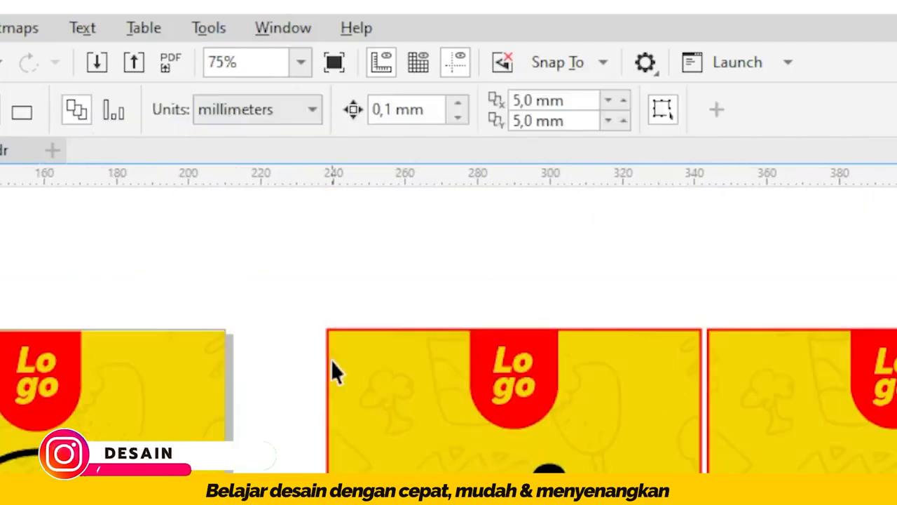
# - Restore the deleted horizontal guideline, move it into the empty space above the posters and delete it
pyautogui.hotkey('ctrl', 'z')
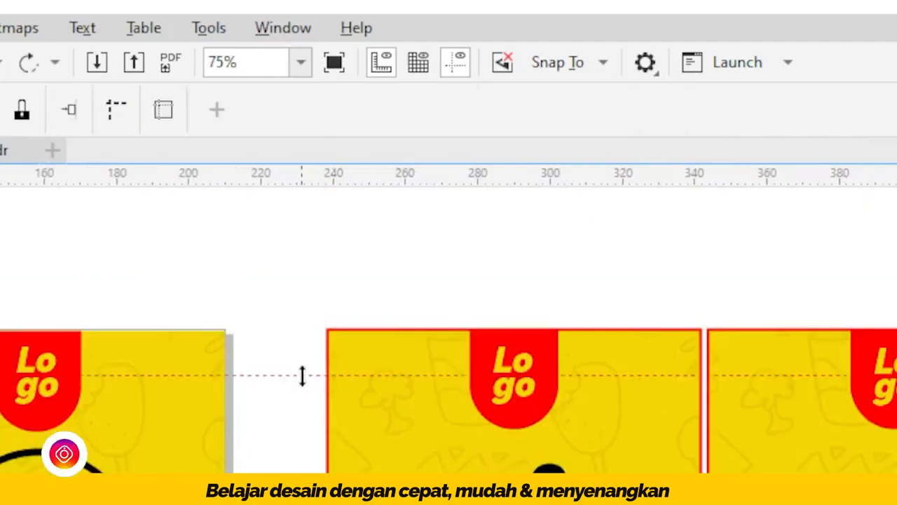
pyautogui.moveTo(302, 376); pyautogui.dragTo(295, 303)
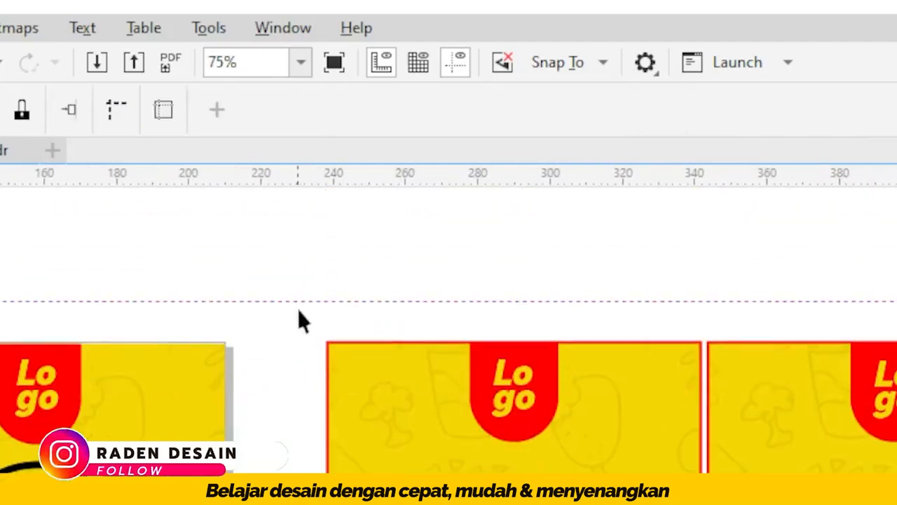
pyautogui.rightClick(303, 300)
pyautogui.click(365, 358)
pyautogui.scroll(-5, 551, 291)
pyautogui.scroll(4, 596, 334)
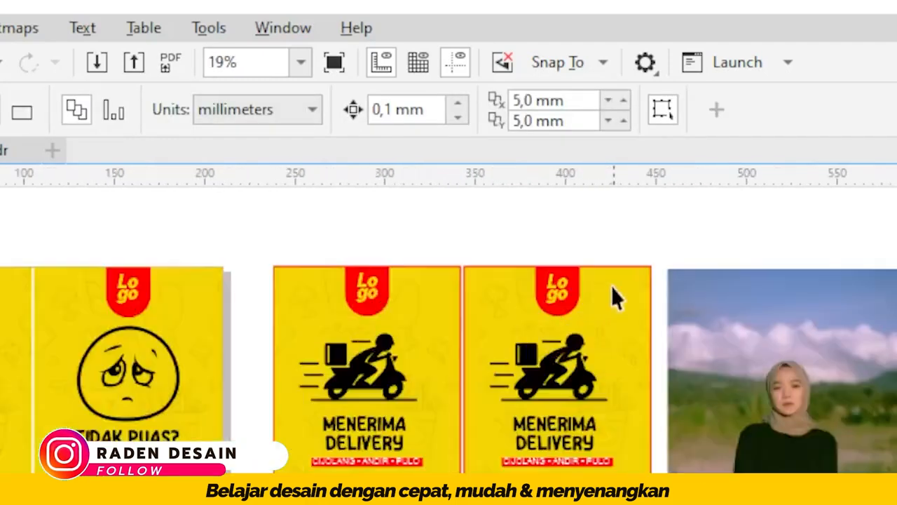
# - Show the document grid, check it behind the posters at different zoom levels, and hide it again
pyautogui.click(422, 67)
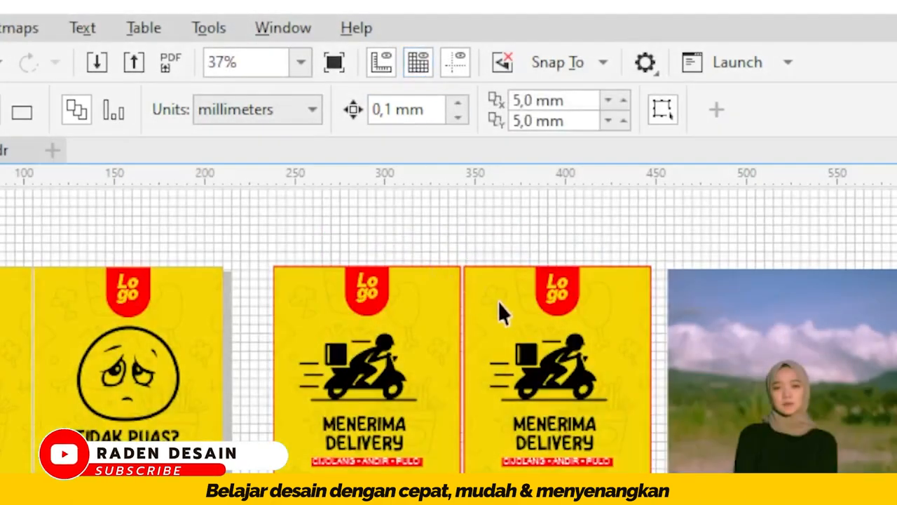
pyautogui.scroll(-2, 499, 301)
pyautogui.scroll(4, 476, 253)
pyautogui.scroll(-2, 476, 253)
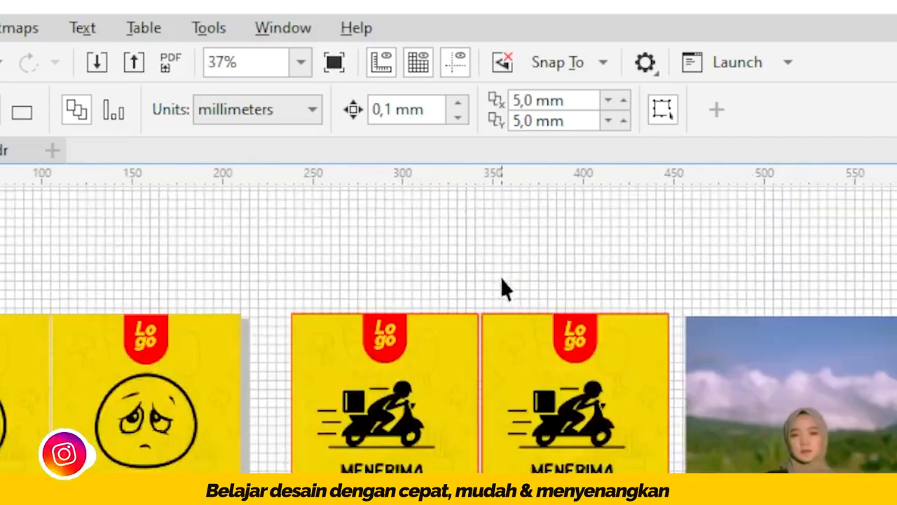
pyautogui.click(419, 65)
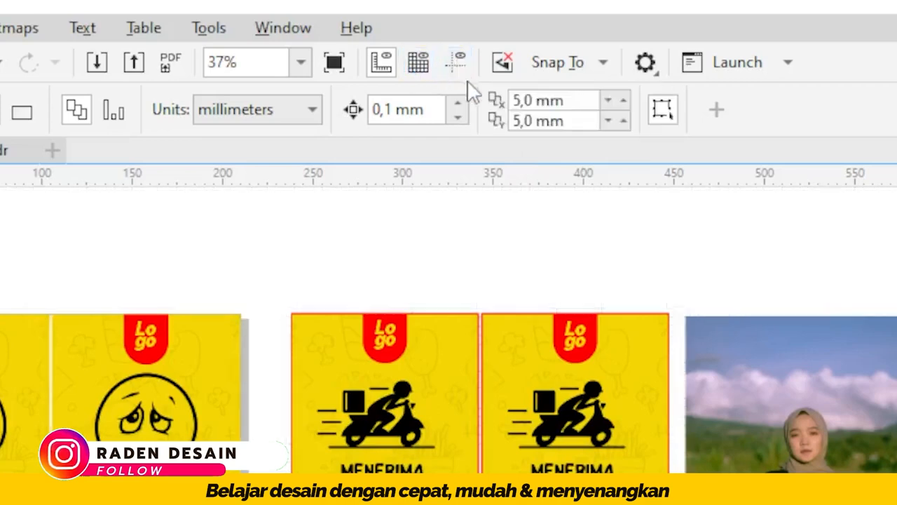
# - Move the first delivery poster's background toward the page, using alignment guides to place it about 14.66 mm from the neighbouring poster
pyautogui.scroll(2, 471, 240)
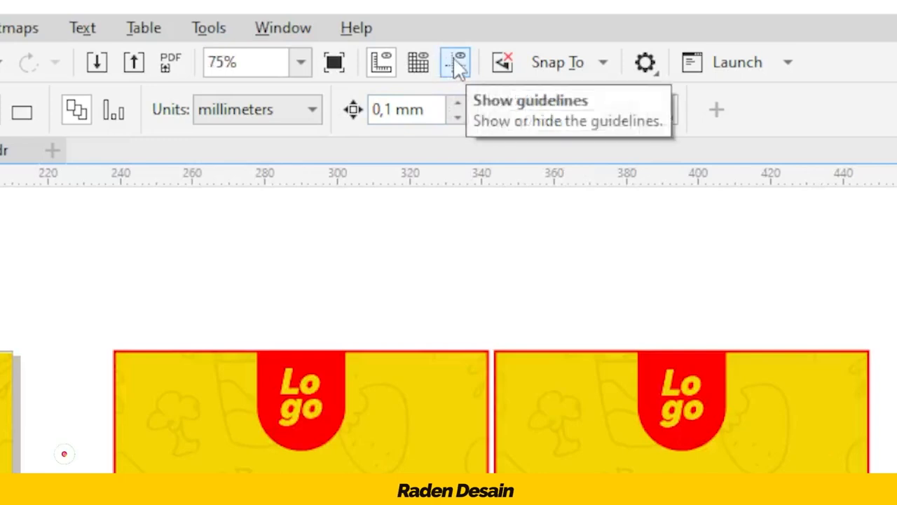
pyautogui.click(143, 379)
pyautogui.moveTo(143, 379); pyautogui.dragTo(81, 350)
pyautogui.scroll(2, 17, 396)
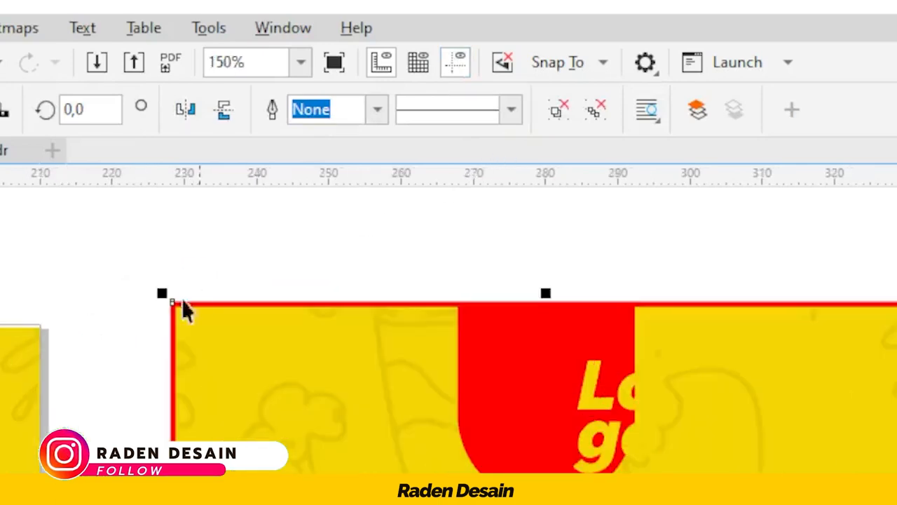
pyautogui.moveTo(171, 310); pyautogui.dragTo(158, 352)
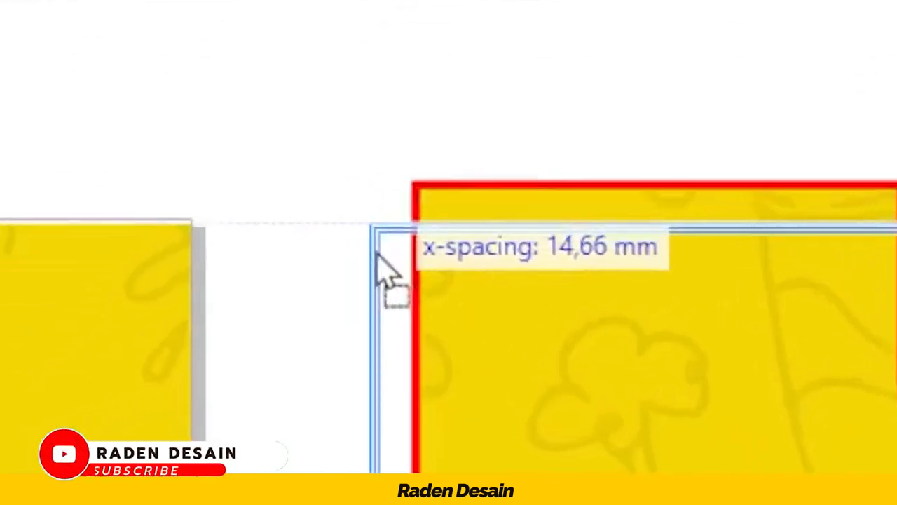
pyautogui.moveTo(377, 256); pyautogui.dragTo(378, 256)
# - Turn off Alignment Guides and move the poster background closer to the page, its near edge at about 219.5 mm, clearing the selection
pyautogui.click(4, 4)
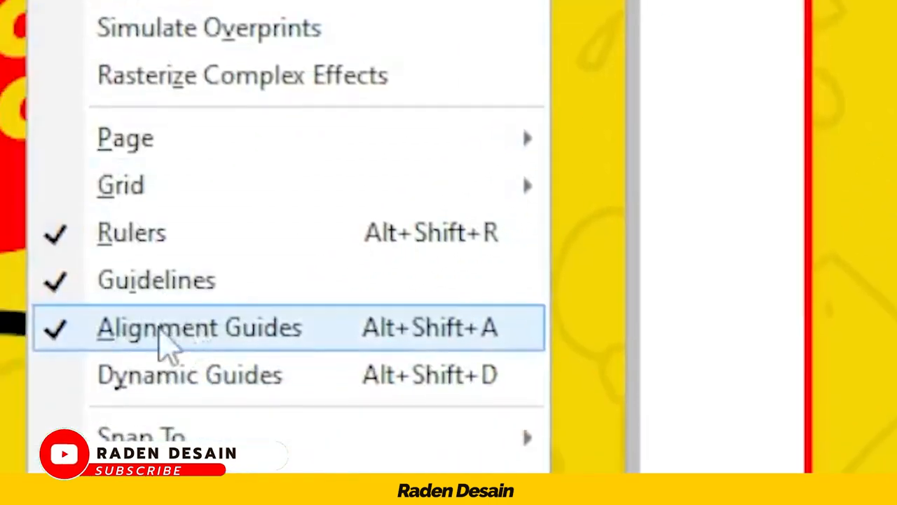
pyautogui.click(281, 119)
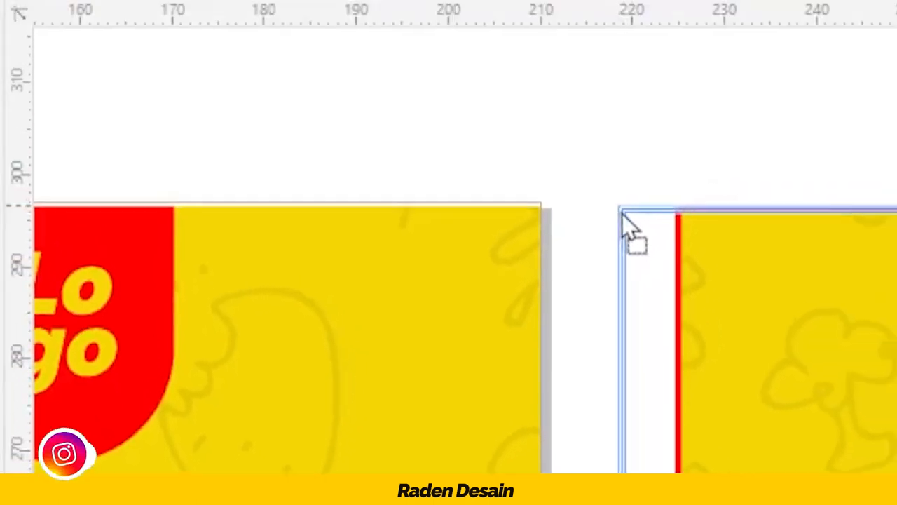
pyautogui.moveTo(623, 214)
pyautogui.mouseDown()
pyautogui.moveTo(629, 202)
pyautogui.moveTo(627, 216)
pyautogui.mouseUp()
pyautogui.press('Escape')
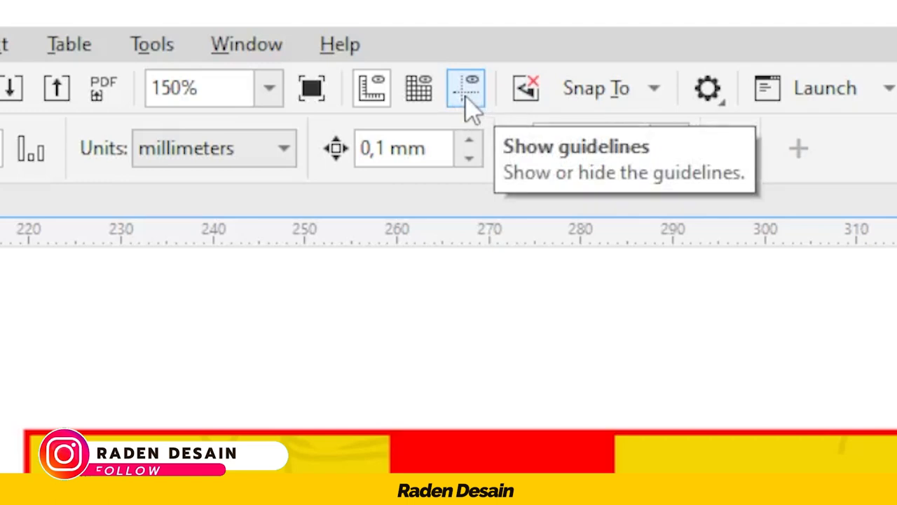
# - With the poster background selected, turn snapping off and back on, and enable snapping to objects alongside the page
pyautogui.click(463, 436)
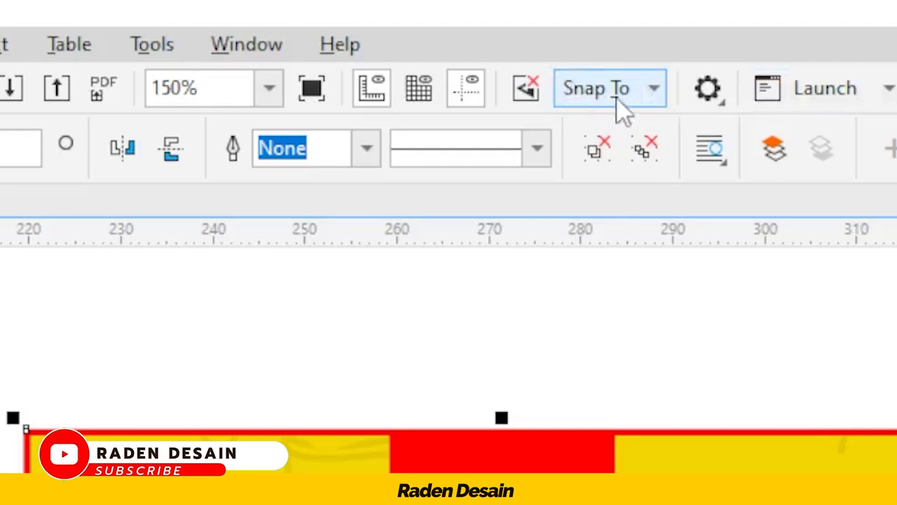
pyautogui.click(528, 90)
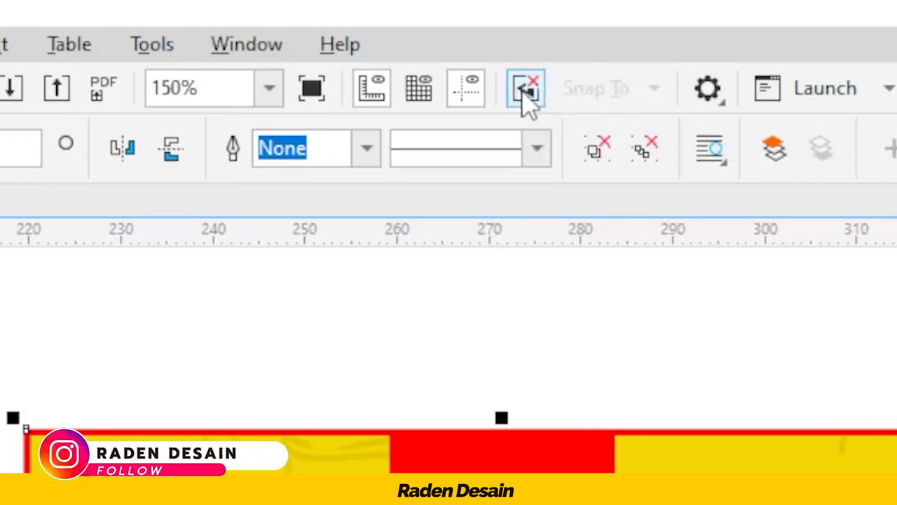
pyautogui.click(525, 87)
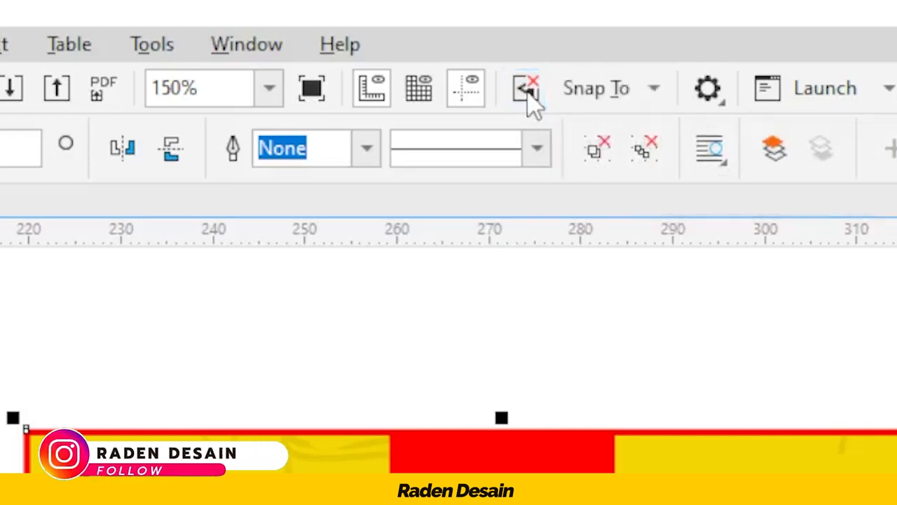
pyautogui.click(631, 90)
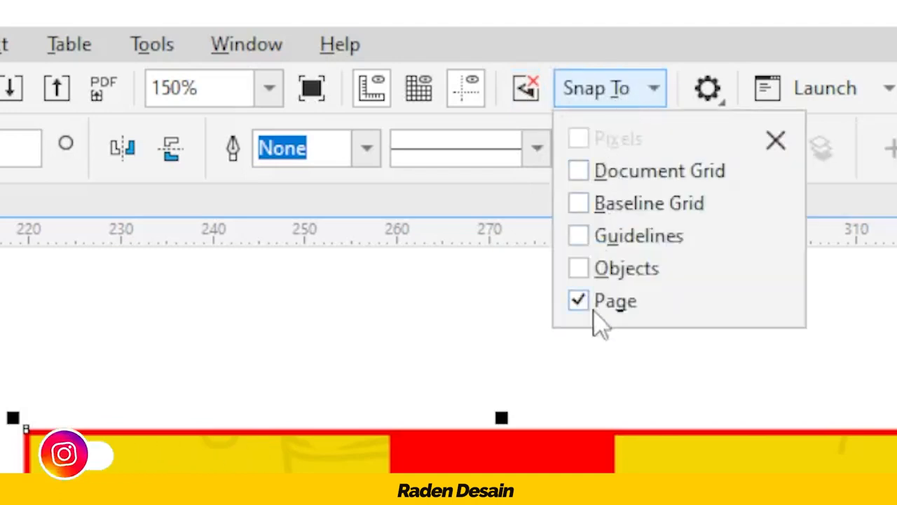
pyautogui.click(589, 272)
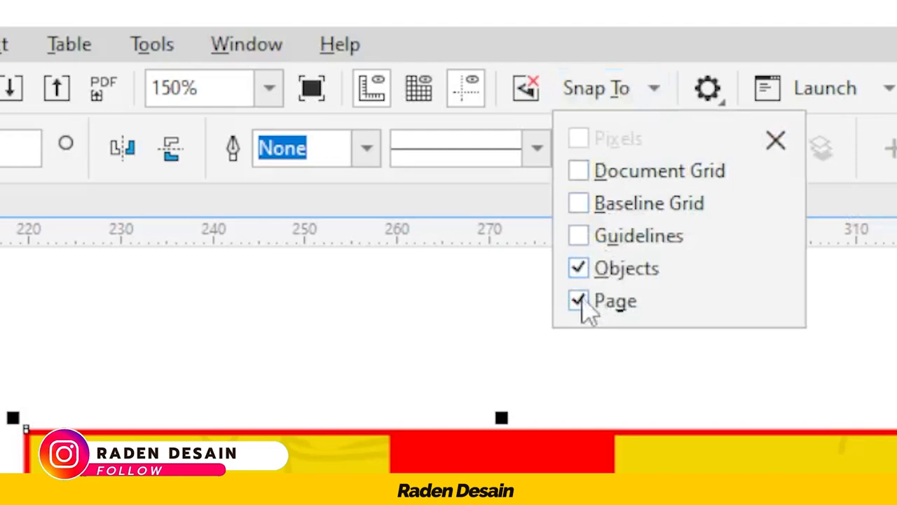
pyautogui.click(875, 327)
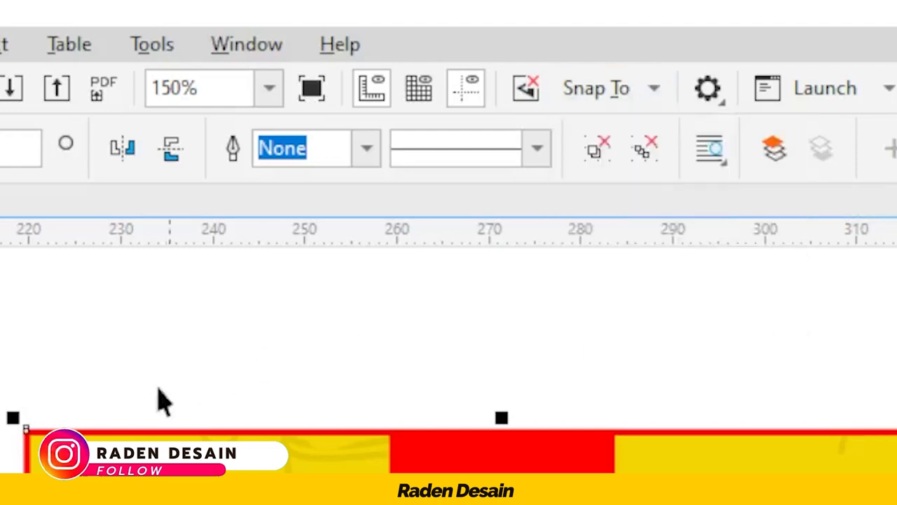
# - Move the delivery poster's background closer to the page, near edge at about 215 mm, review the snap options and try dragging the neighbouring poster's corner
pyautogui.scroll(1, 8, 429)
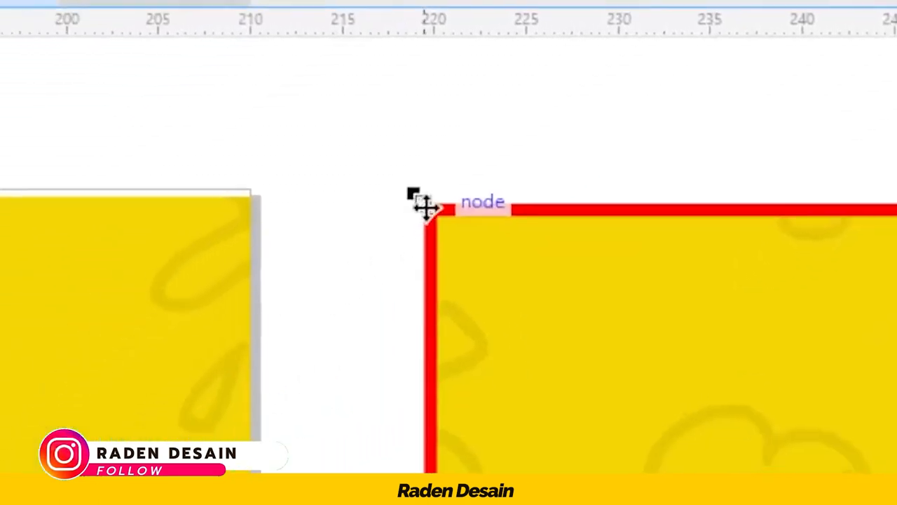
pyautogui.moveTo(424, 205); pyautogui.dragTo(342, 196)
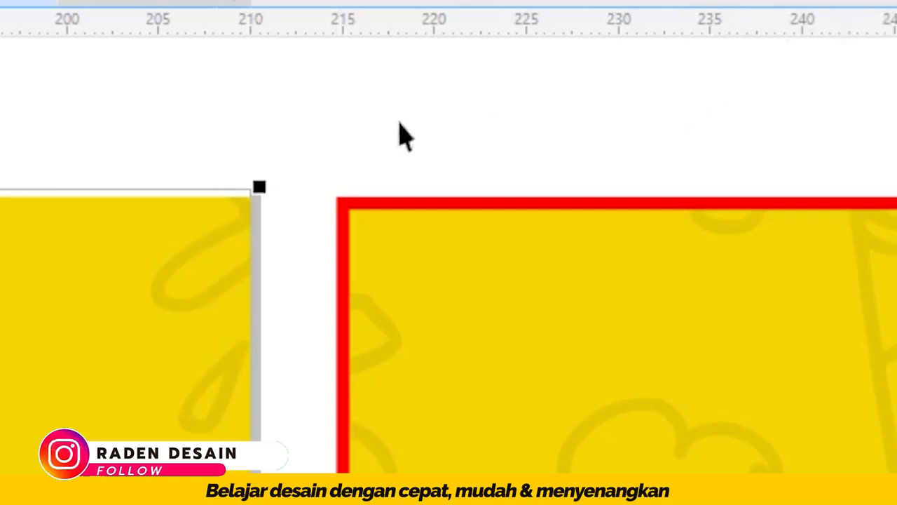
pyautogui.click(866, 1)
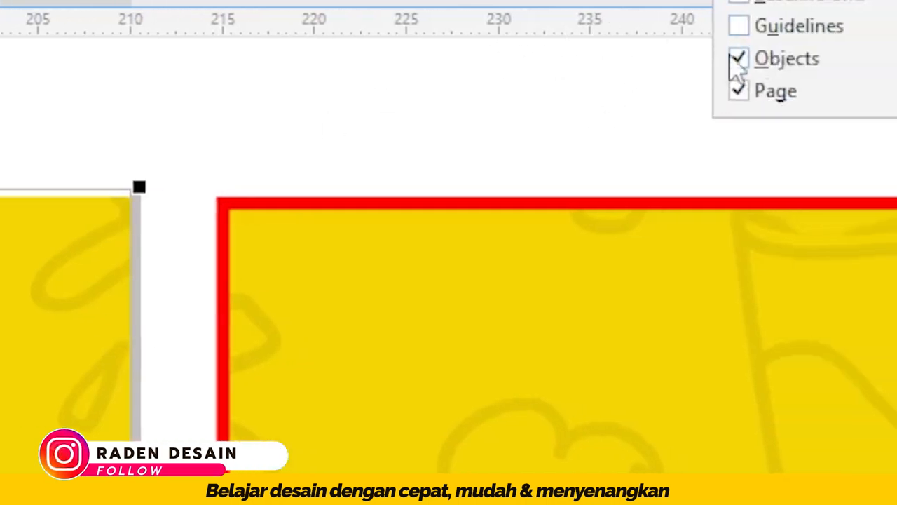
pyautogui.click(120, 210)
pyautogui.moveTo(126, 206); pyautogui.dragTo(169, 201)
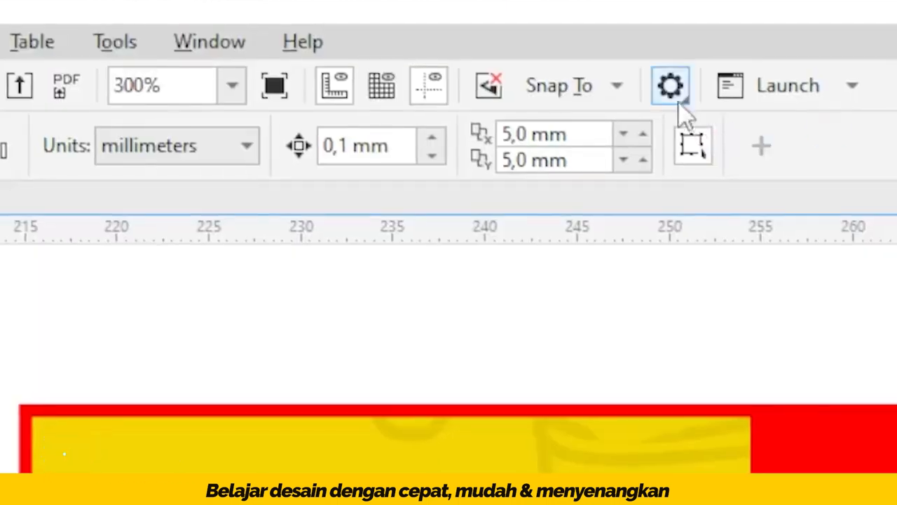
# - Open the Tools page of the Options dialog, view the Pick tool settings and close the dialog without changing anything
pyautogui.click(678, 100)
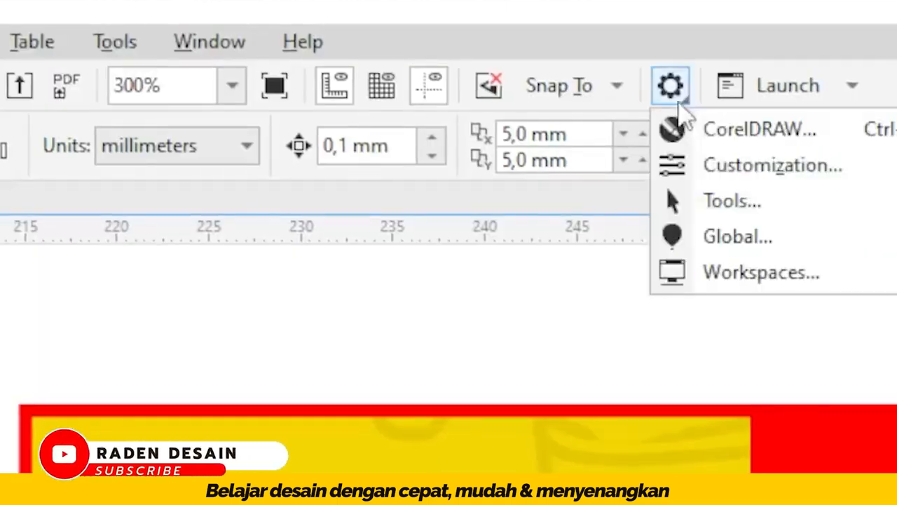
pyautogui.click(762, 207)
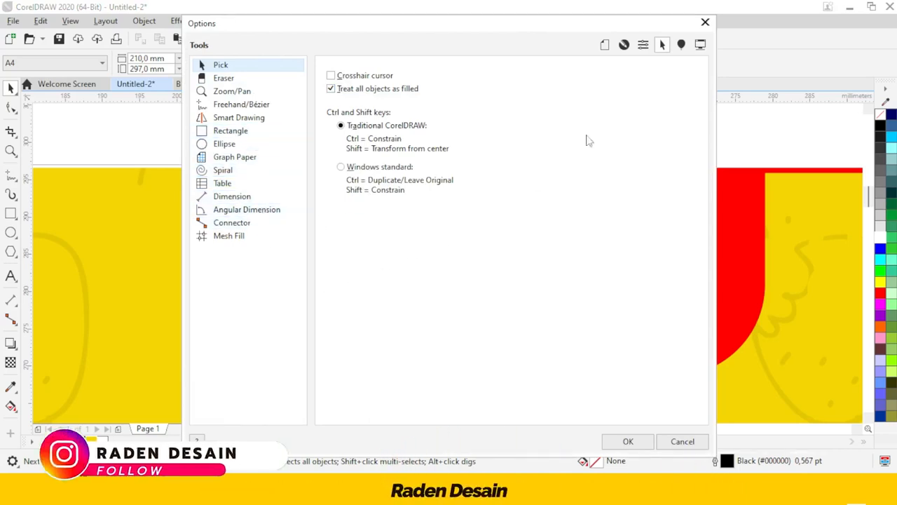
pyautogui.click(706, 25)
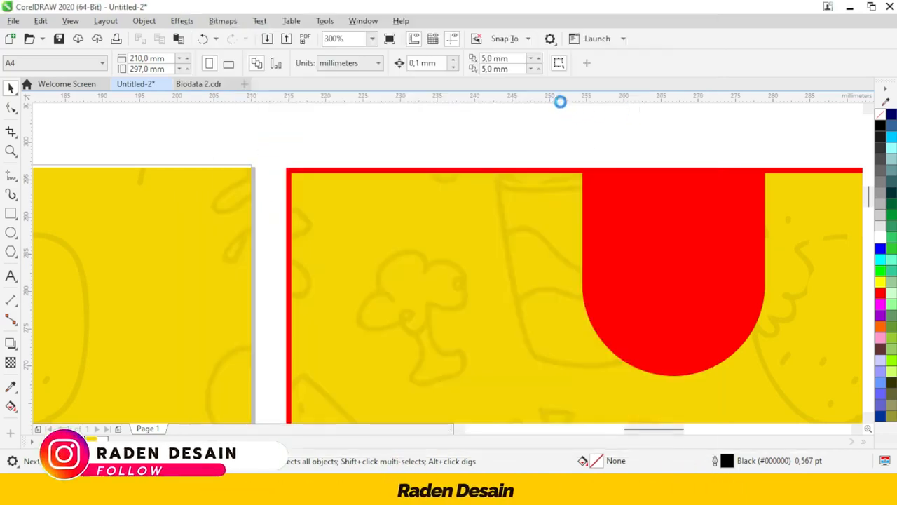
# - View the companion applications available to launch, such as Corel PHOTO-PAINT, and zoom out to fit all the artwork
pyautogui.click(588, 44)
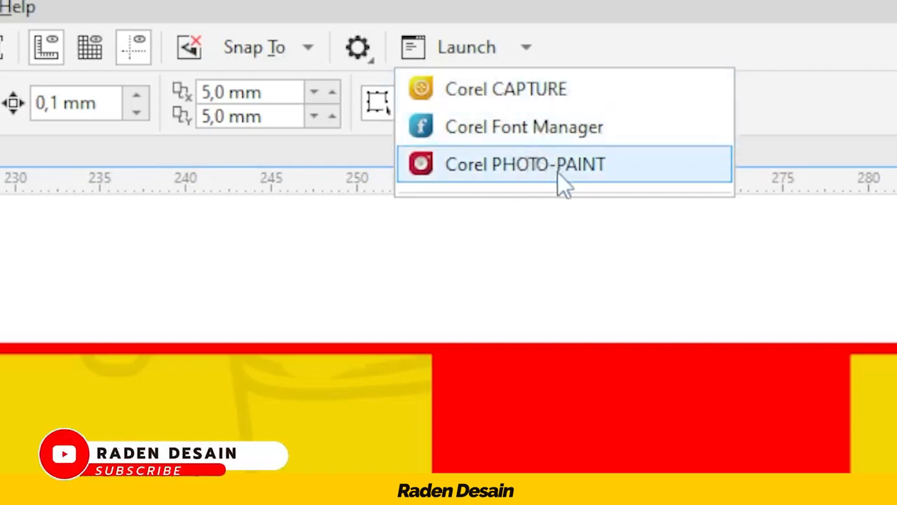
pyautogui.click(514, 169)
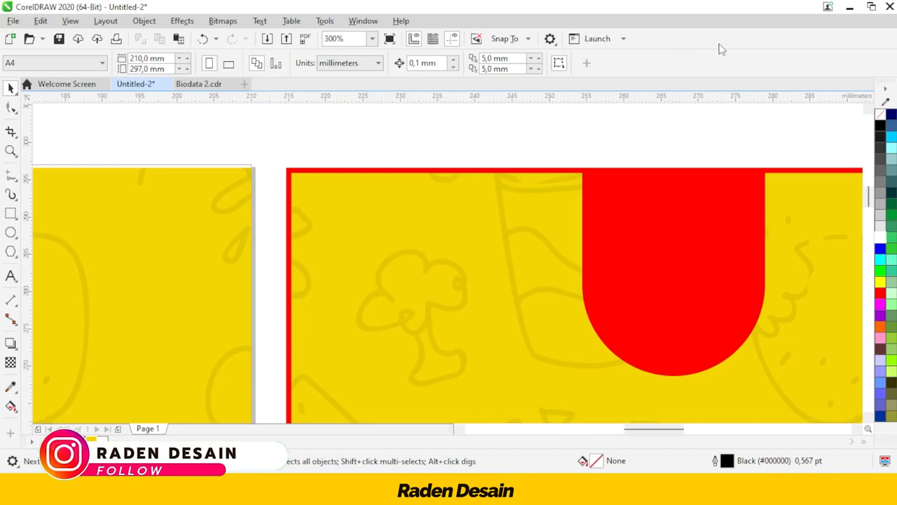
pyautogui.press('F4')
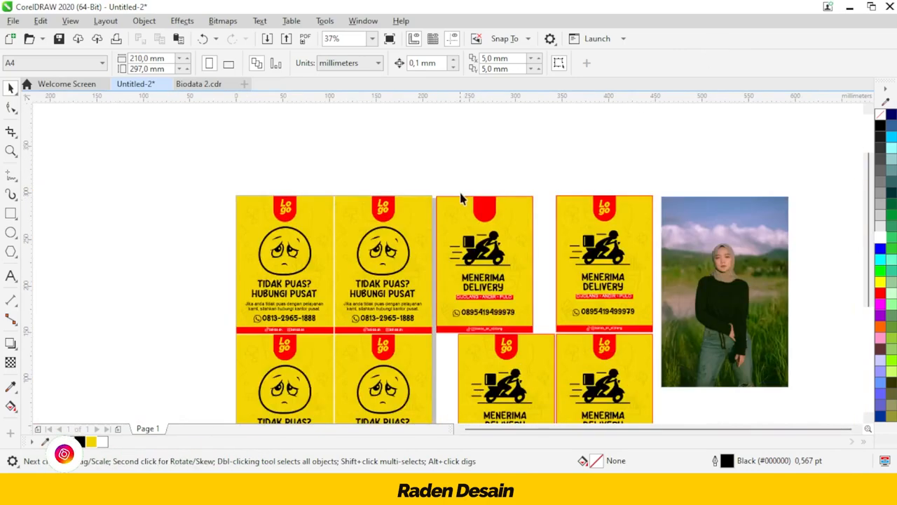